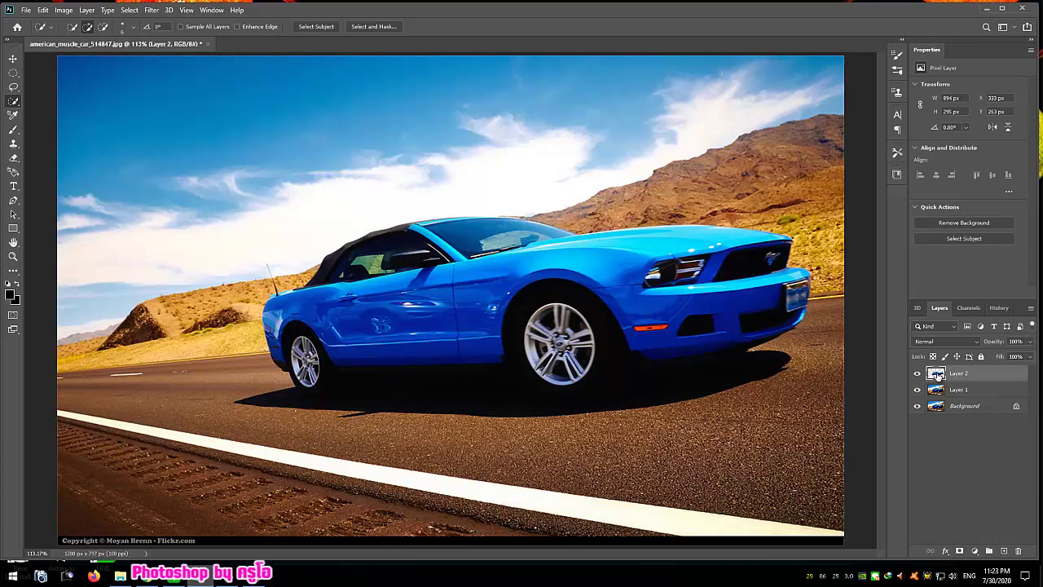
Load the car's outline from Layer 2 as a selection and expand it slightly beyond the car's edges.
ctrl+click(937, 374)
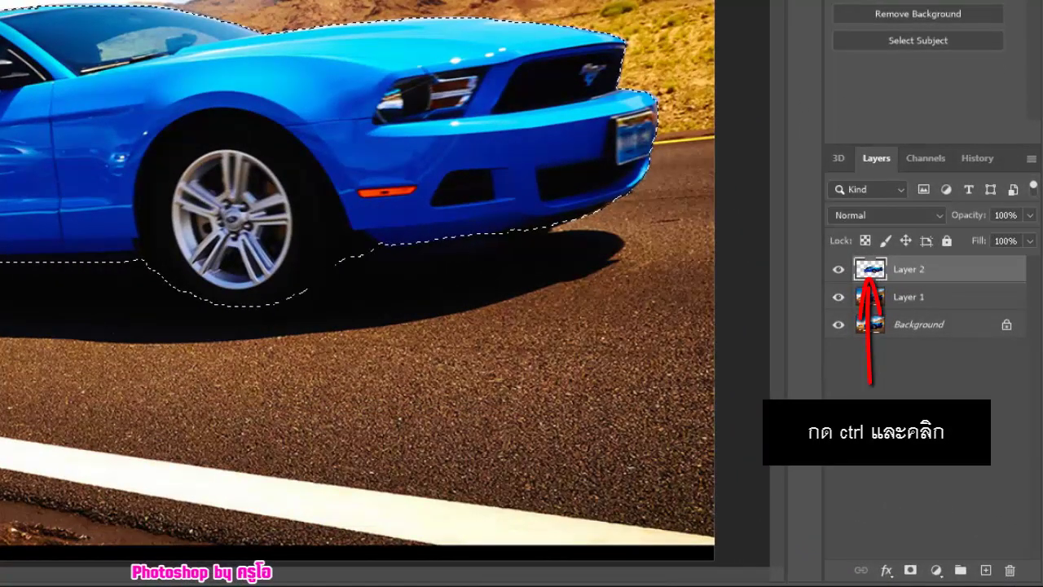
key(shift+F6)
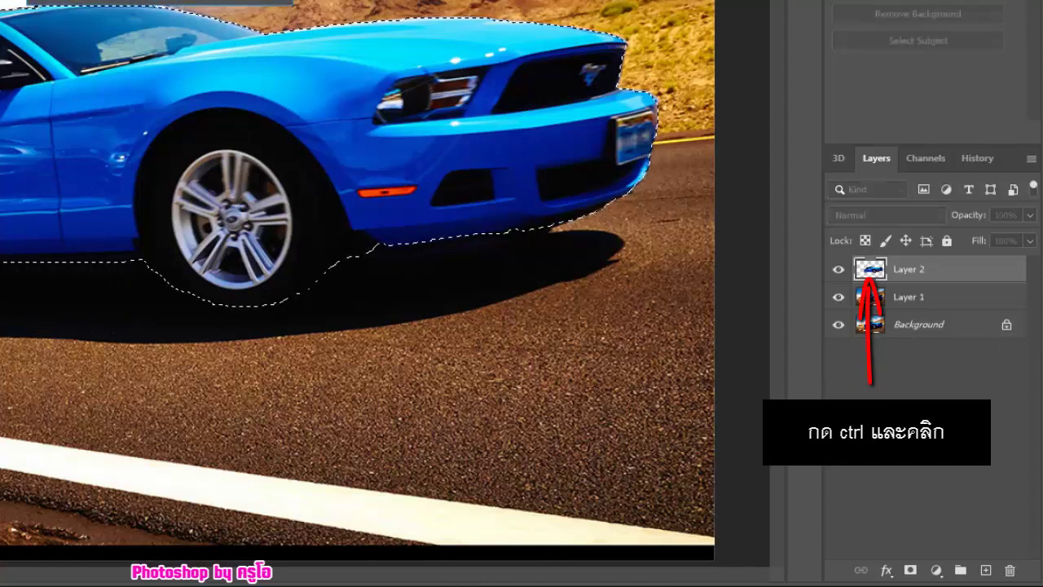
key(Return)
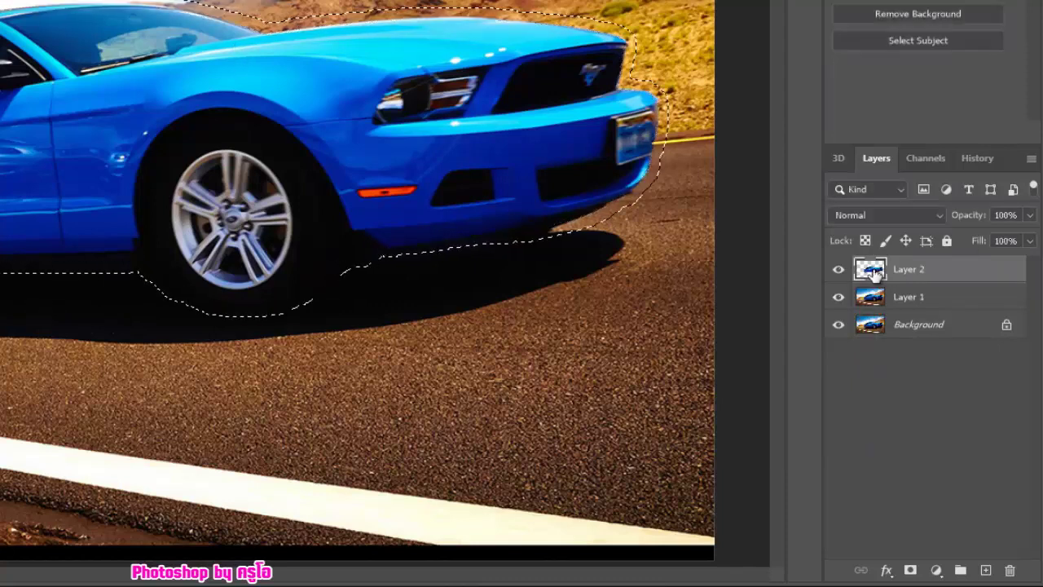
Hide Layer 2, fill the selected car area on Layer 1 using Content-Aware at 100% opacity, and deselect.
click(838, 269)
click(918, 298)
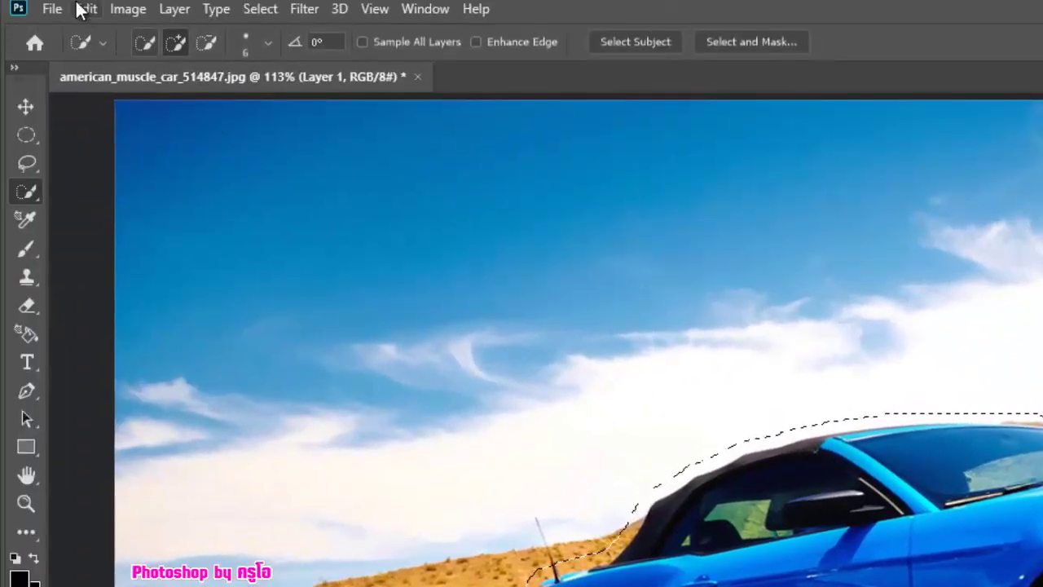
click(86, 8)
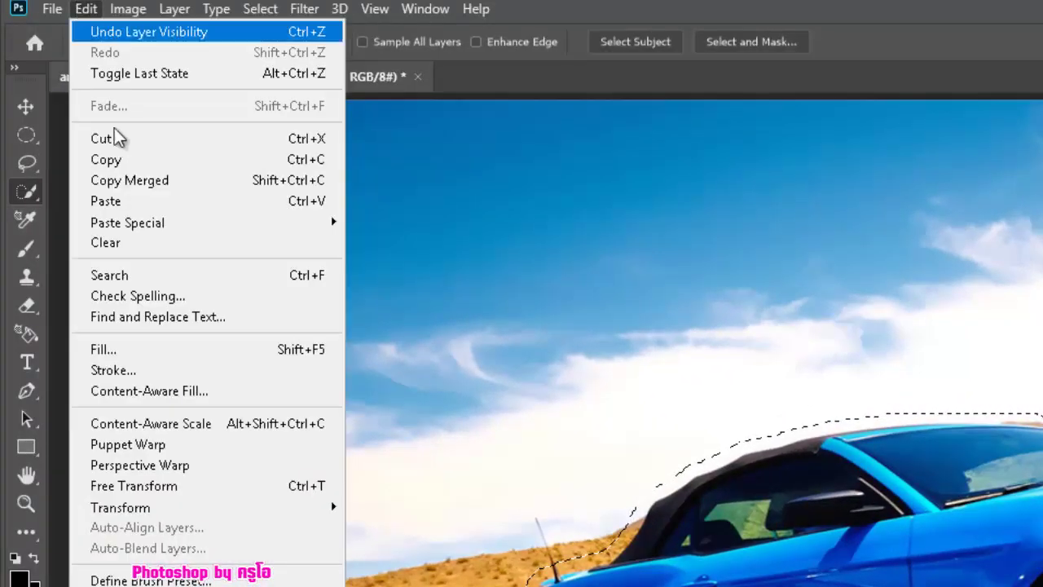
click(159, 350)
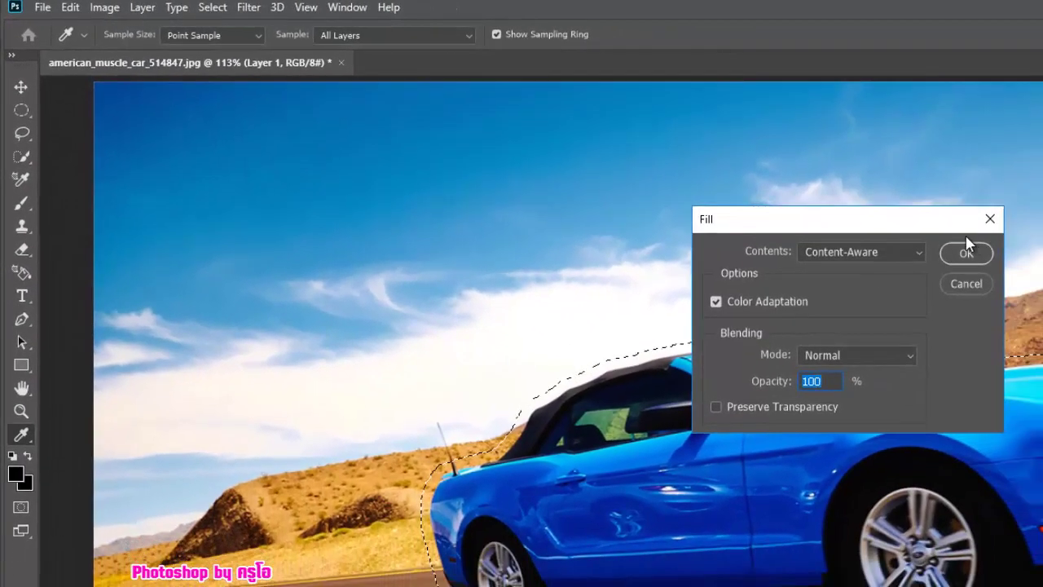
click(966, 254)
key(w)
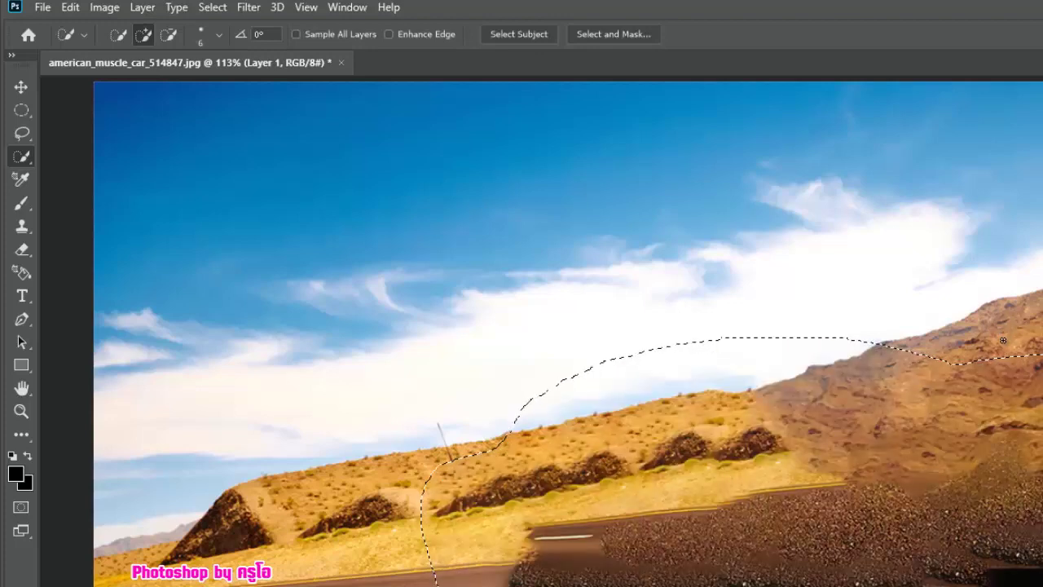
key(ctrl+d)
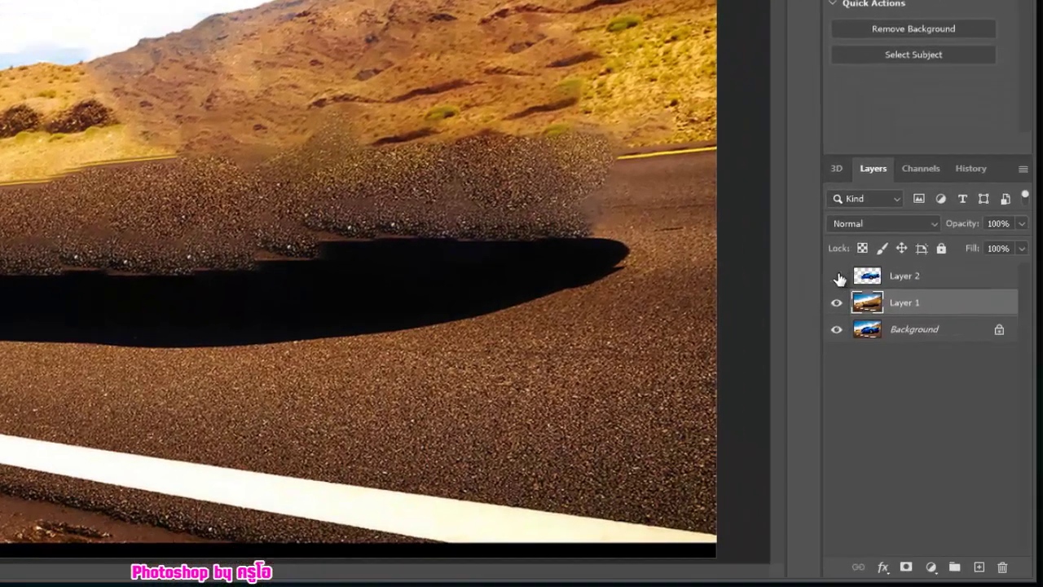
Show Layer 2 again and convert Layer 1 to a smart object.
click(836, 275)
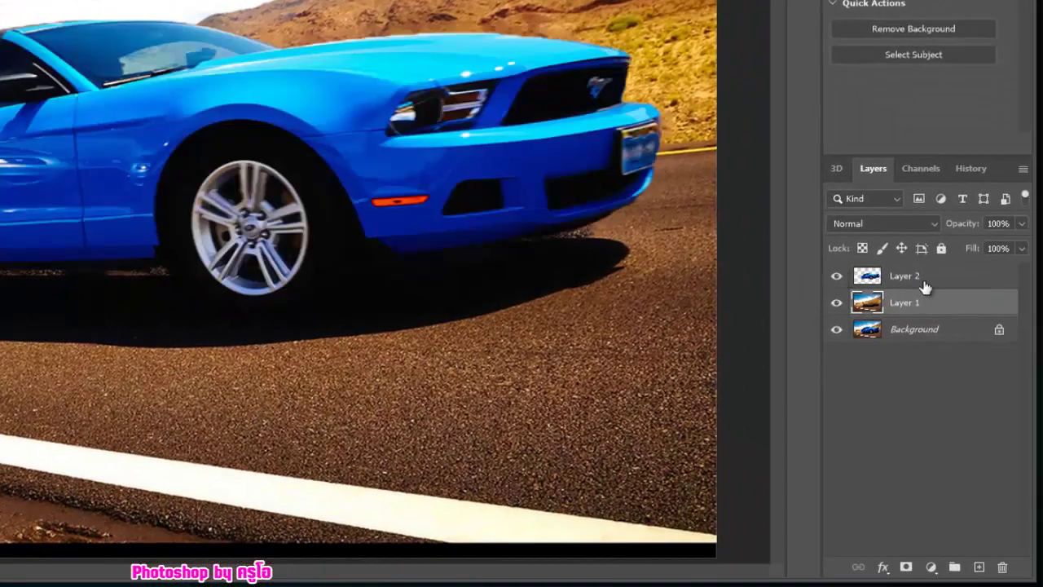
click(1022, 171)
click(876, 319)
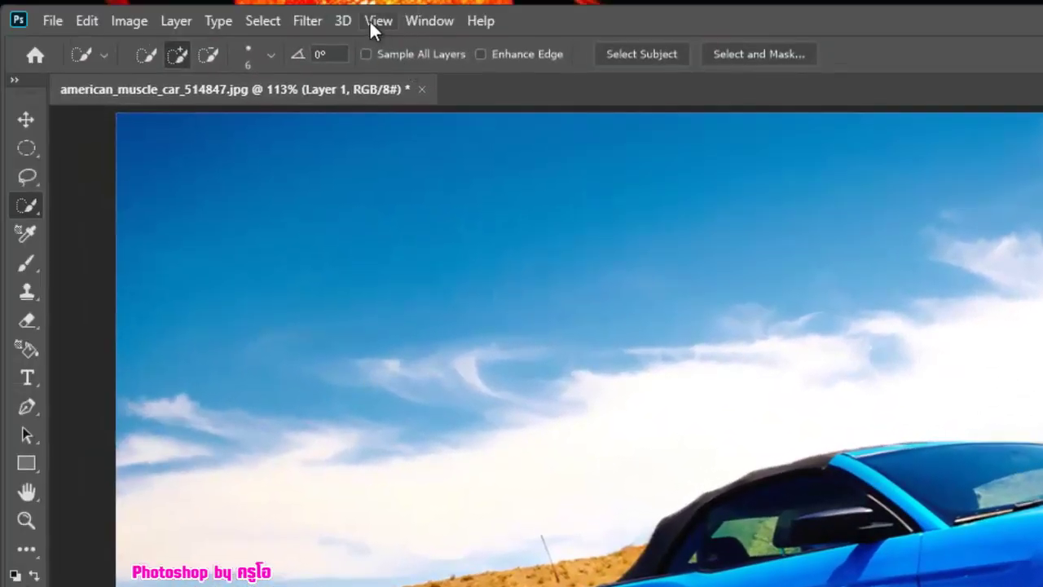
Start a Path Blur on Layer 1 and stretch its path from the roadside behind the car to the front bumper.
click(306, 22)
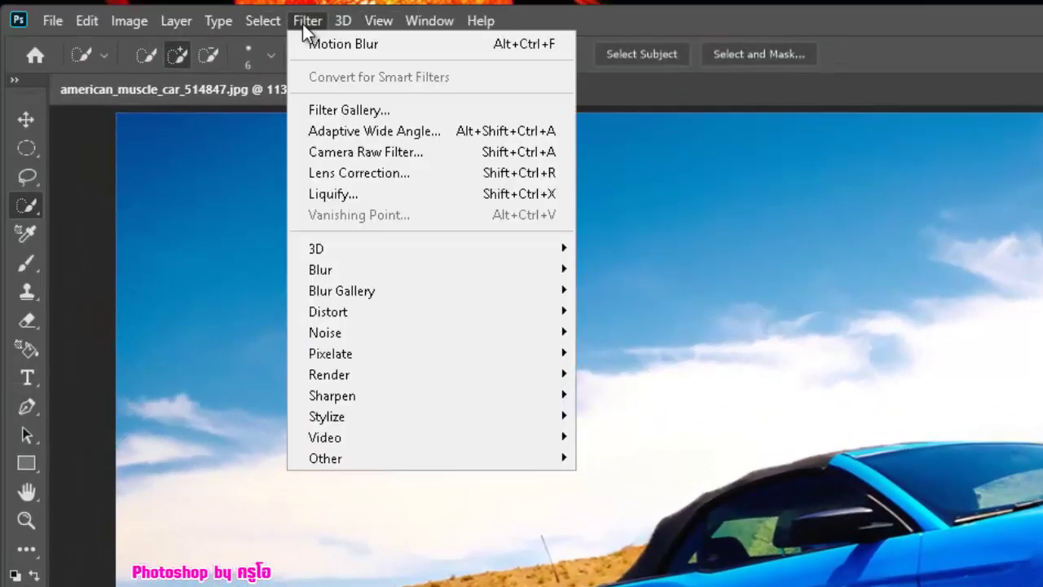
mouse_move(541, 295)
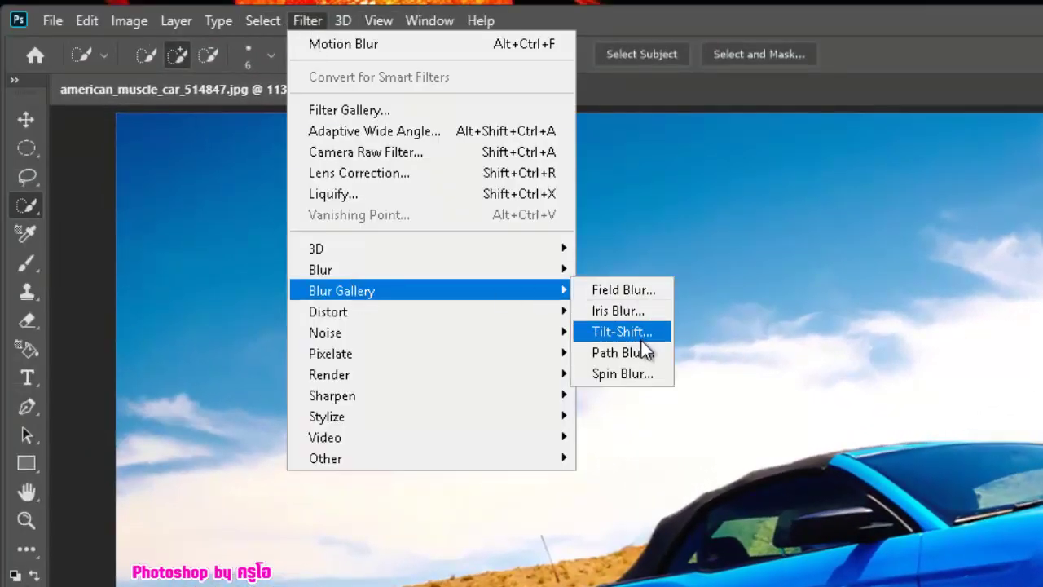
click(668, 348)
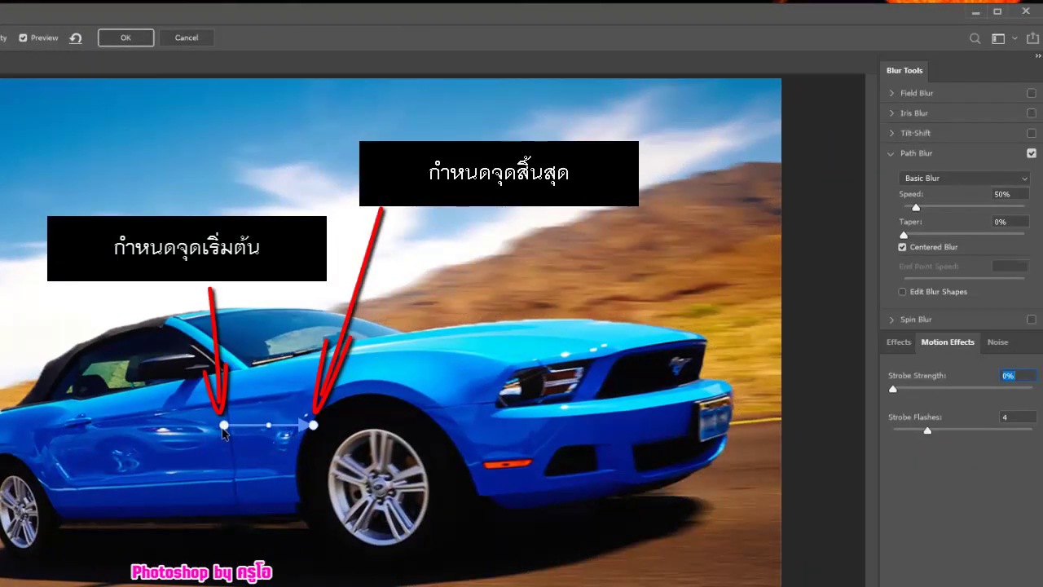
drag(225, 426, 116, 445)
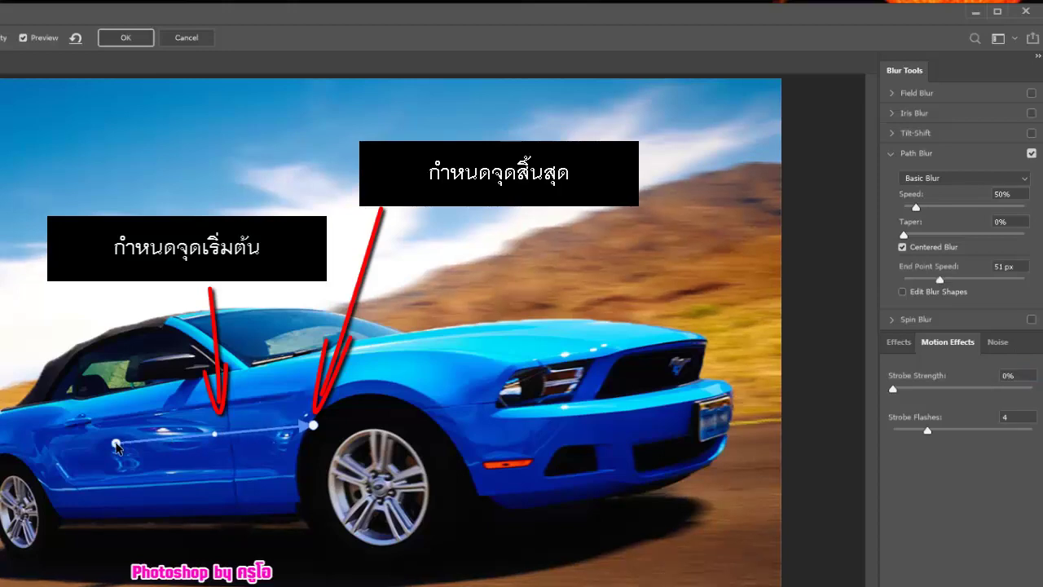
drag(315, 426, 475, 417)
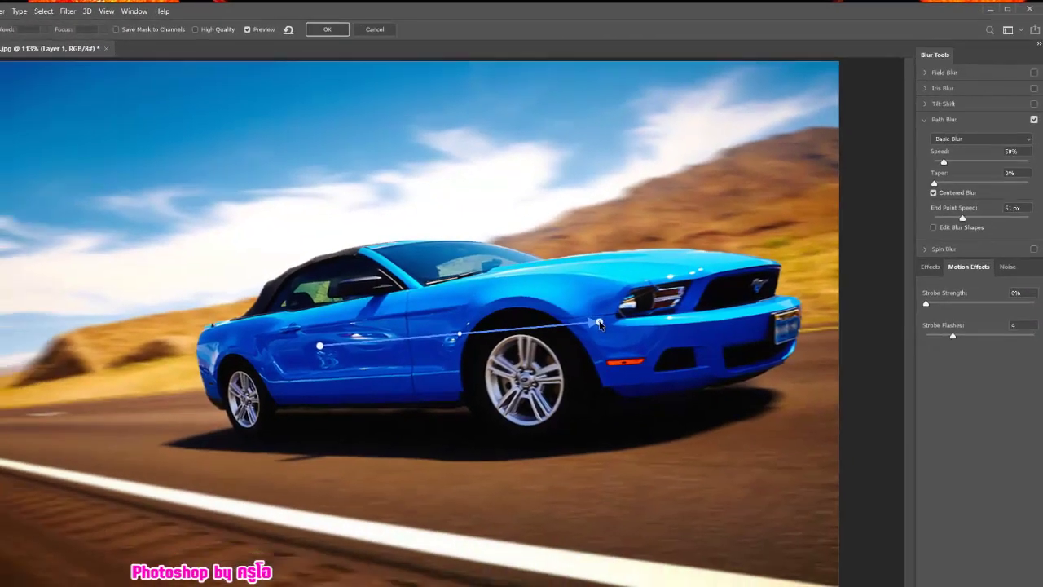
drag(599, 324, 615, 313)
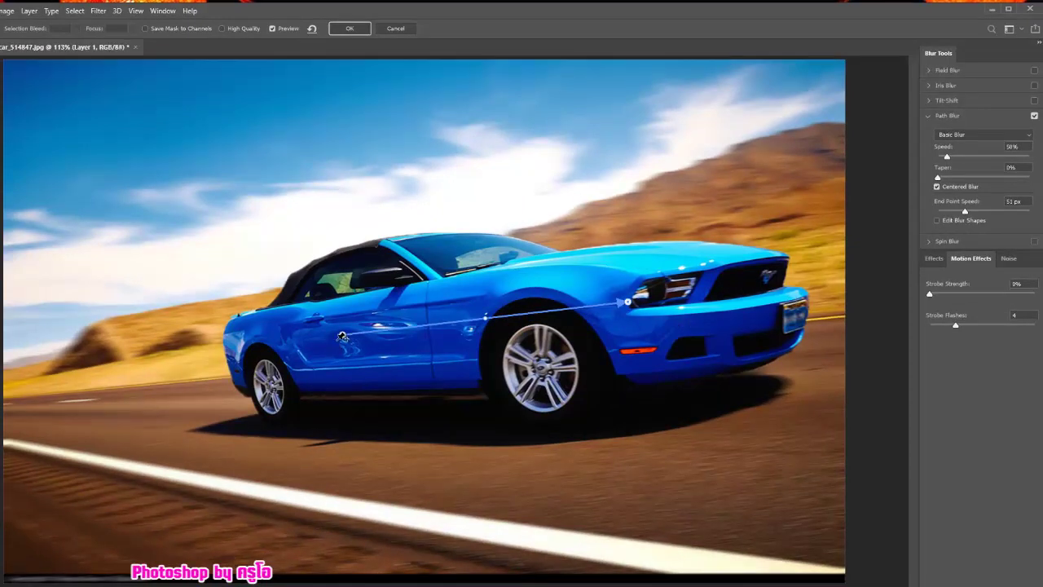
drag(337, 340, 70, 368)
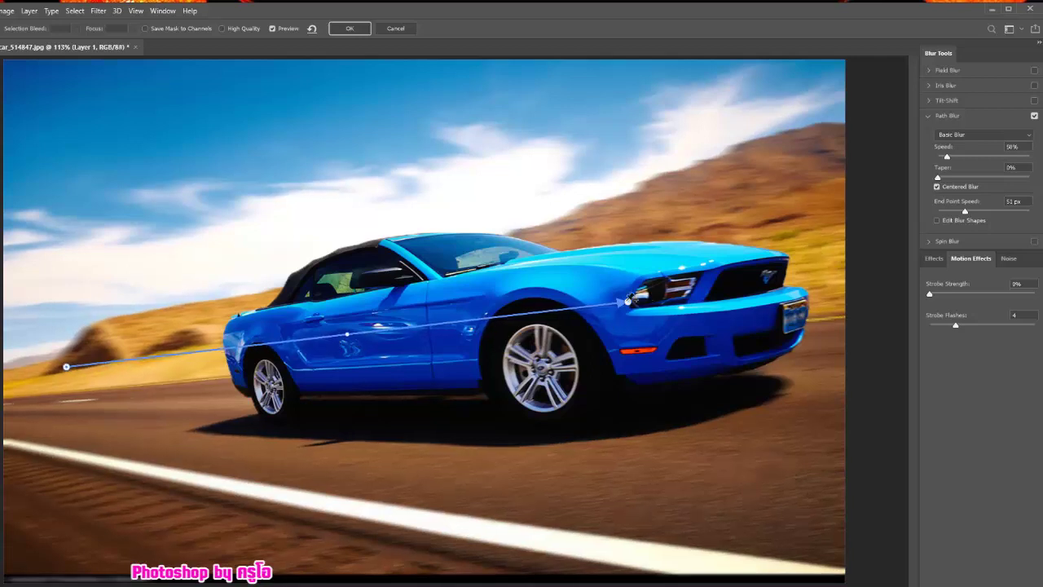
drag(628, 302, 798, 289)
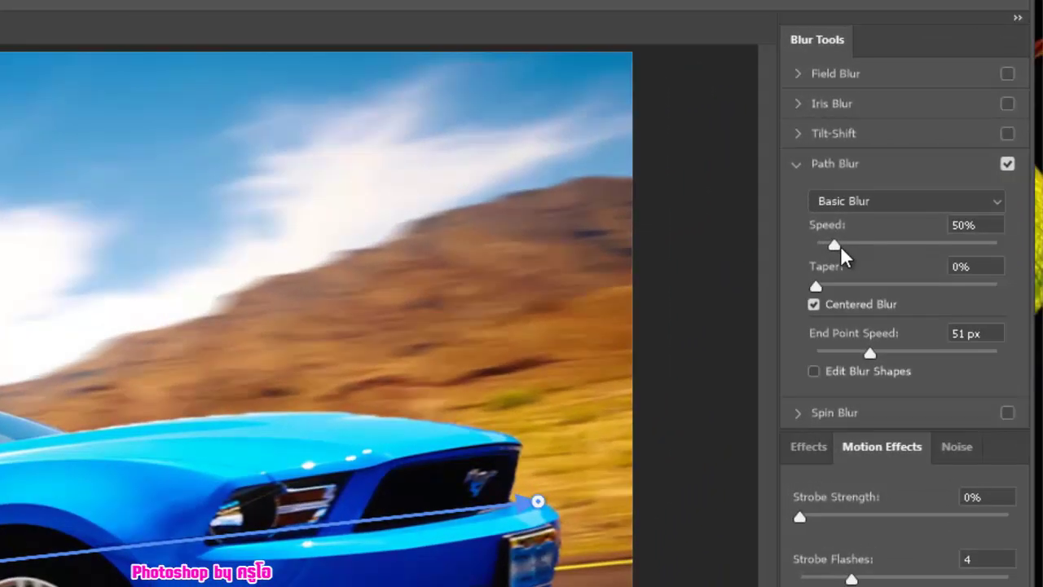
Set the path blur to 121% speed and 4% taper with grain noise of 7.73% amount and 19% size, and apply it.
drag(835, 245, 859, 246)
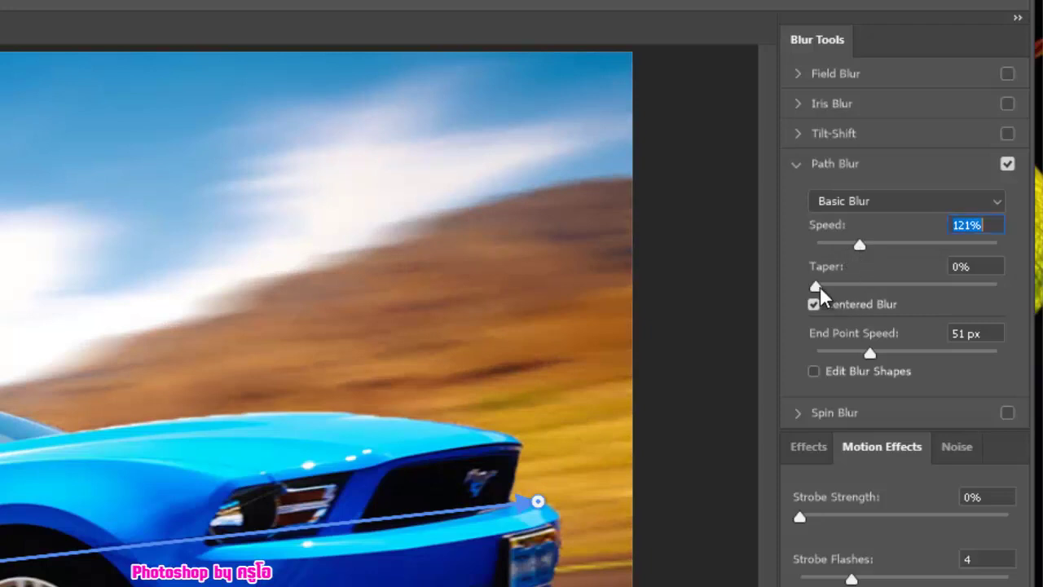
drag(820, 286, 829, 285)
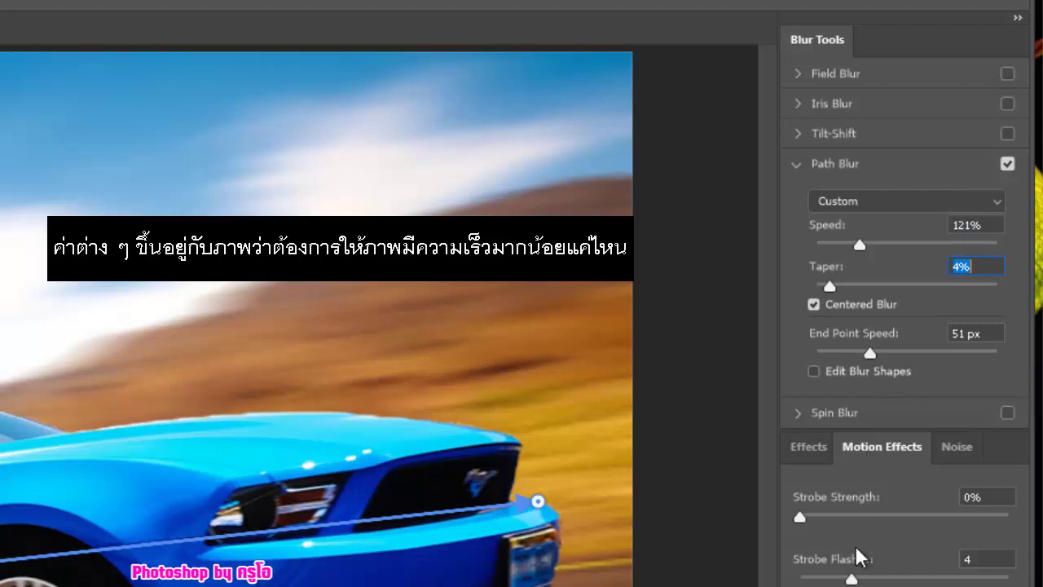
click(955, 449)
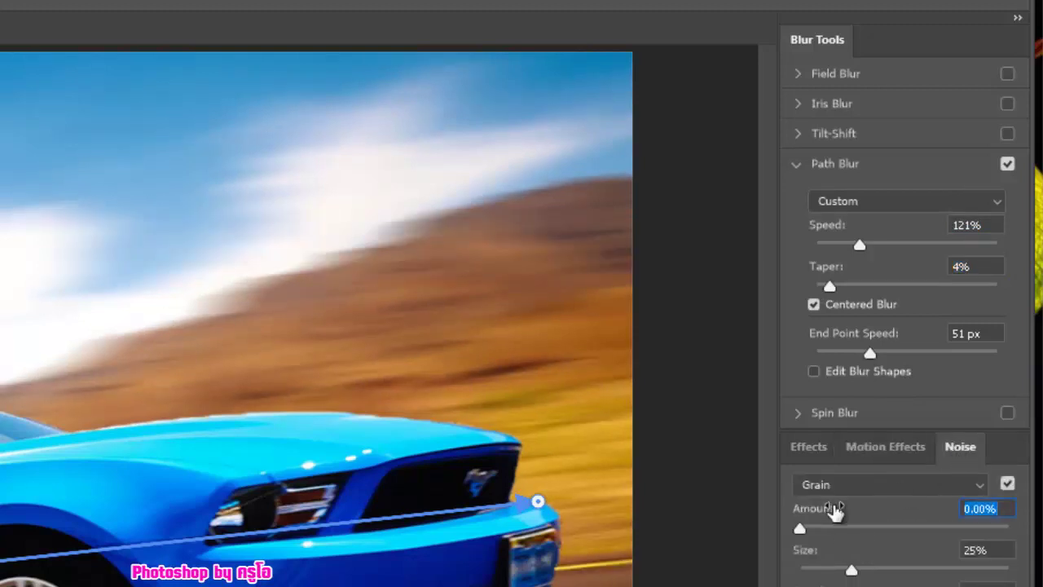
drag(807, 524, 815, 529)
drag(851, 573, 845, 572)
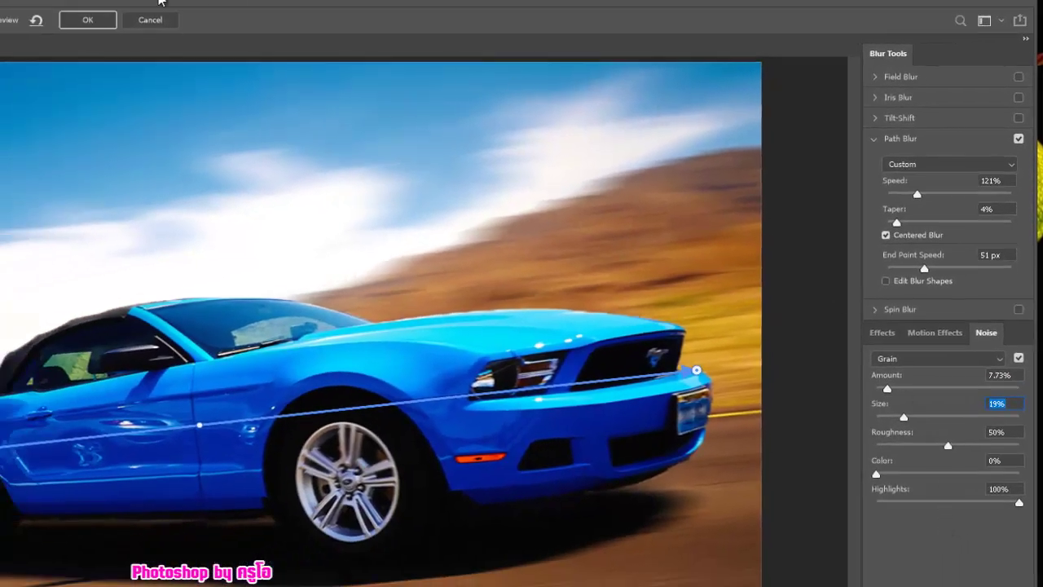
click(100, 22)
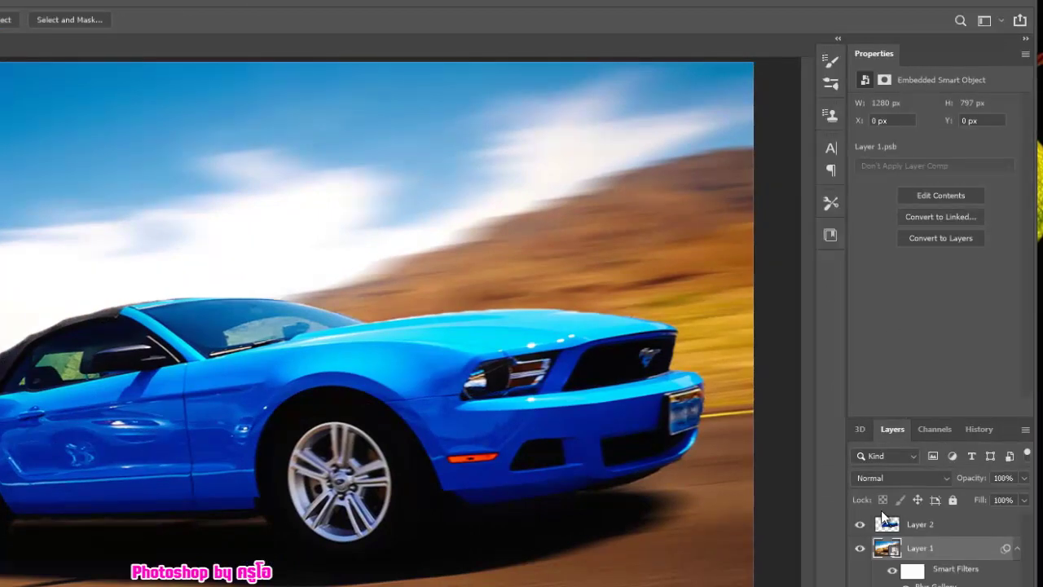
Convert Layer 2 with the cut-out car to a smart object.
click(987, 530)
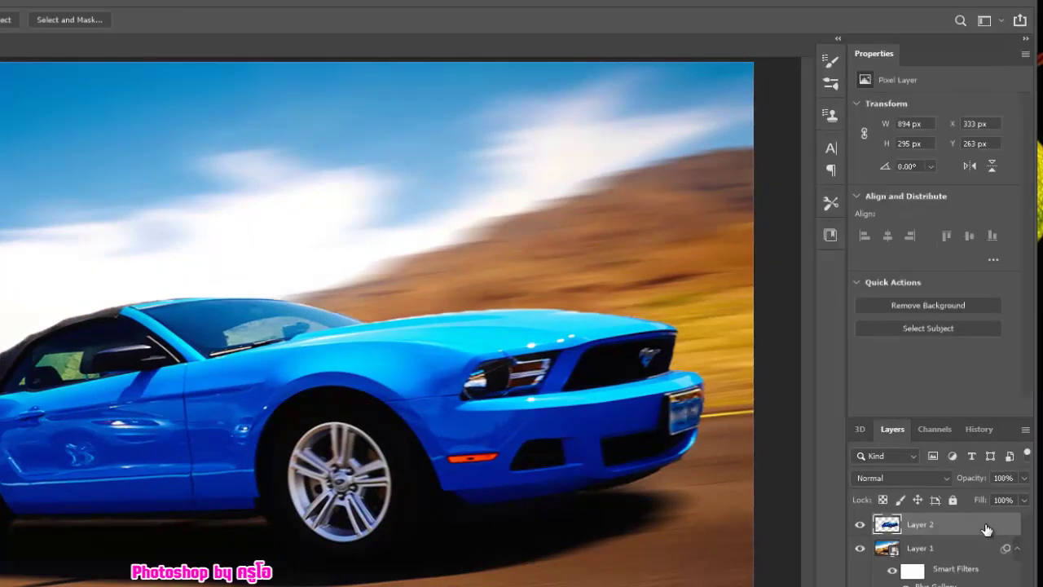
click(1025, 429)
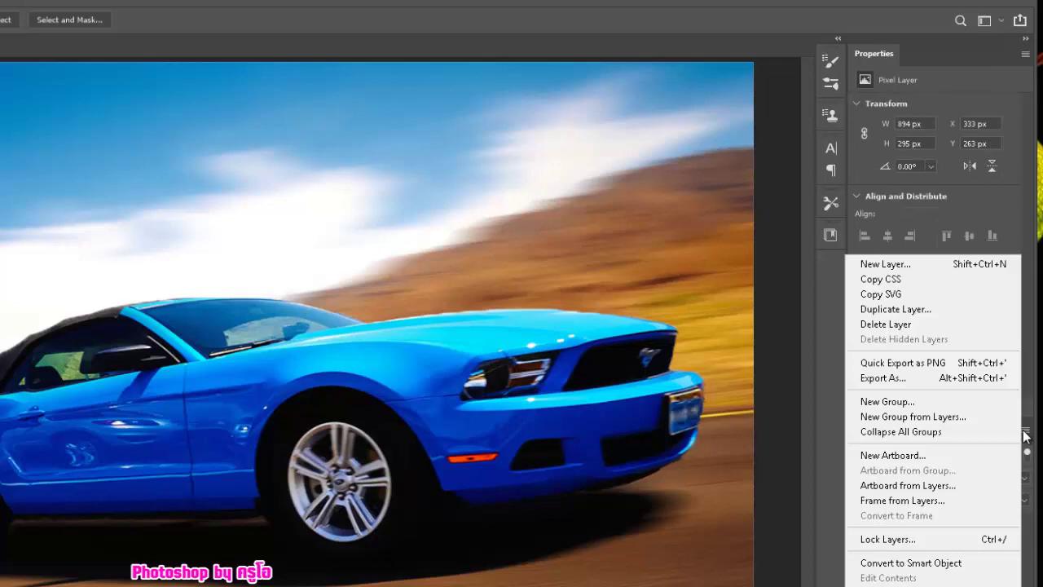
click(945, 572)
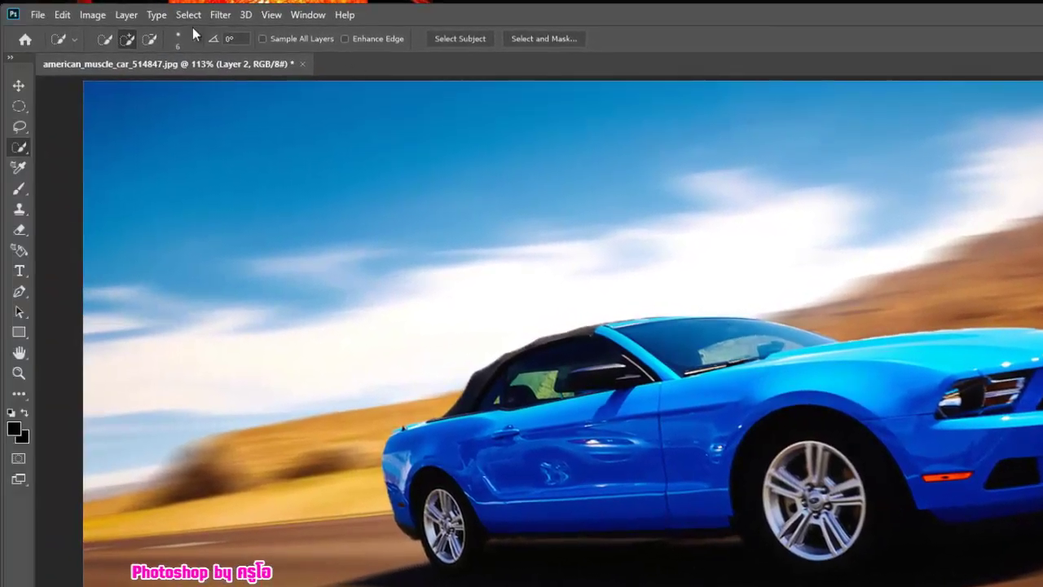
Start a Path Blur on Layer 2 and reshape its path to run backward from the car's rear side, removing the middle point.
click(218, 16)
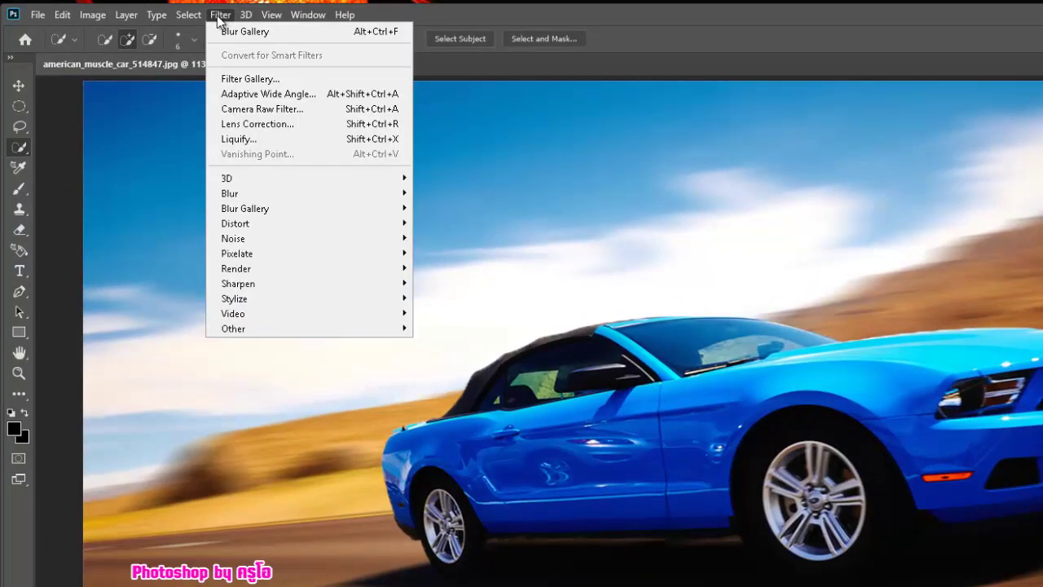
mouse_move(277, 209)
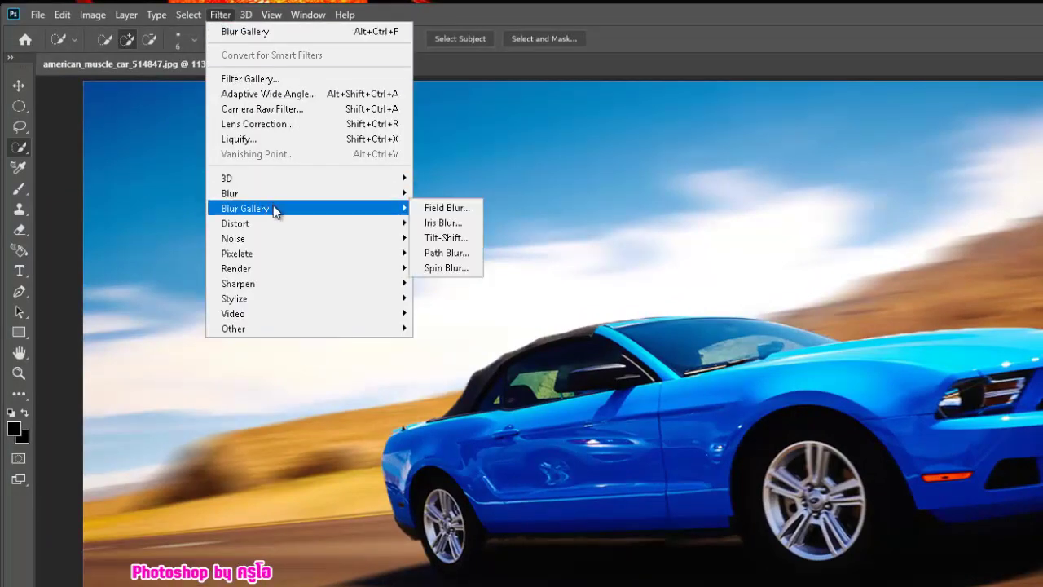
click(455, 256)
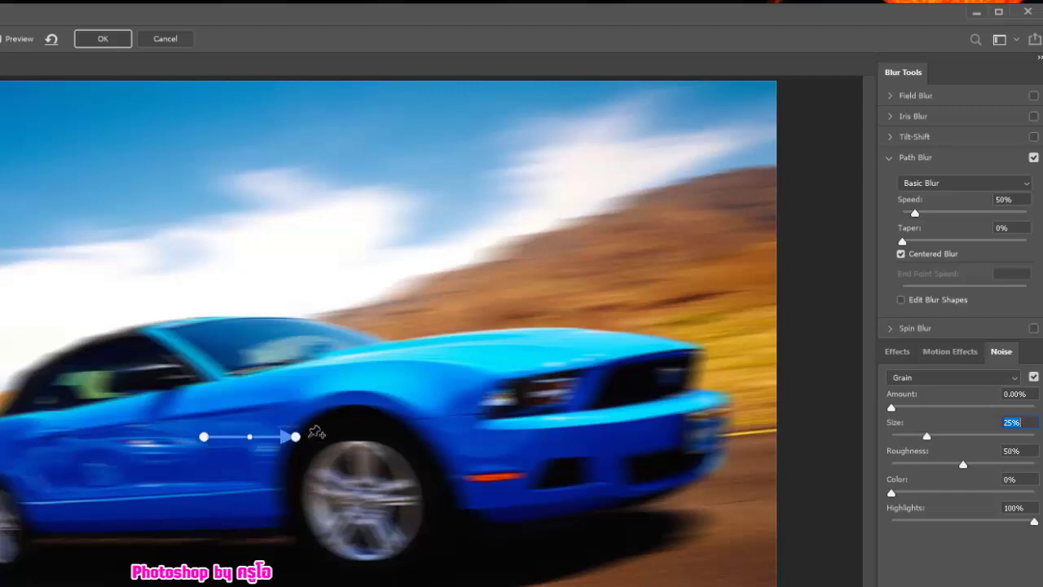
drag(295, 437, 57, 453)
drag(168, 442, 0, 466)
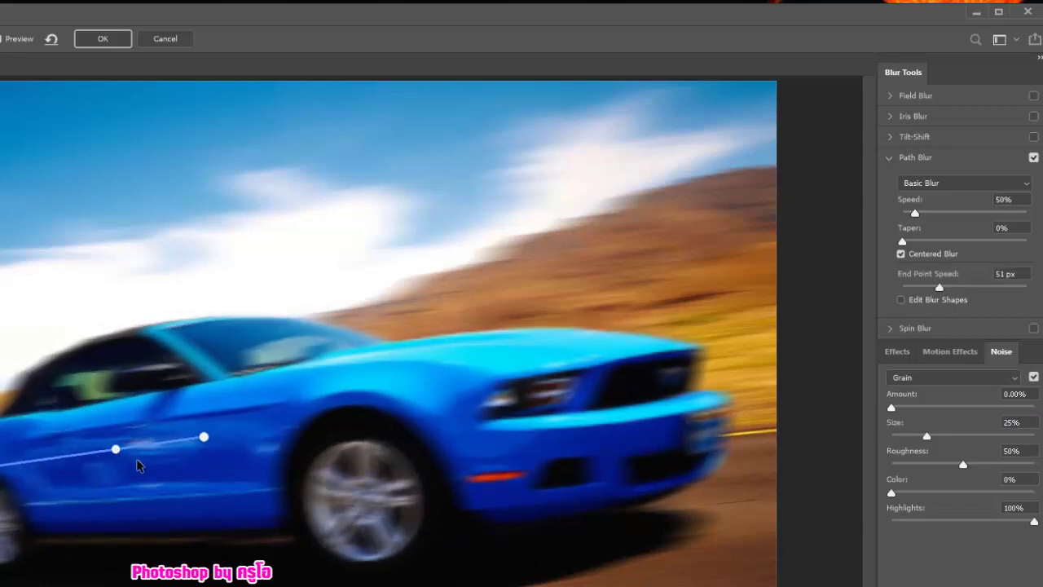
click(116, 449)
key(Delete)
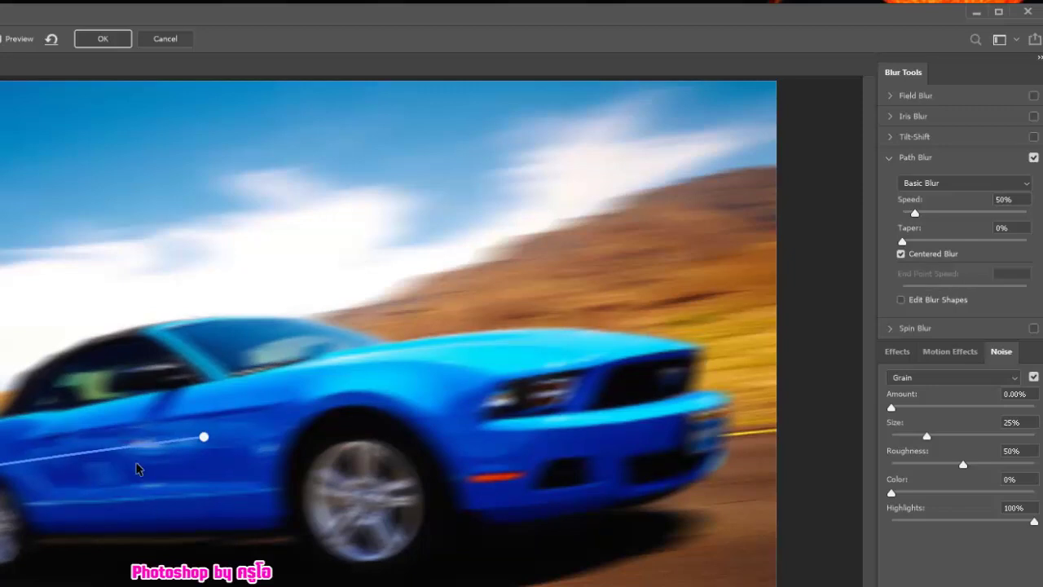
drag(204, 444, 31, 465)
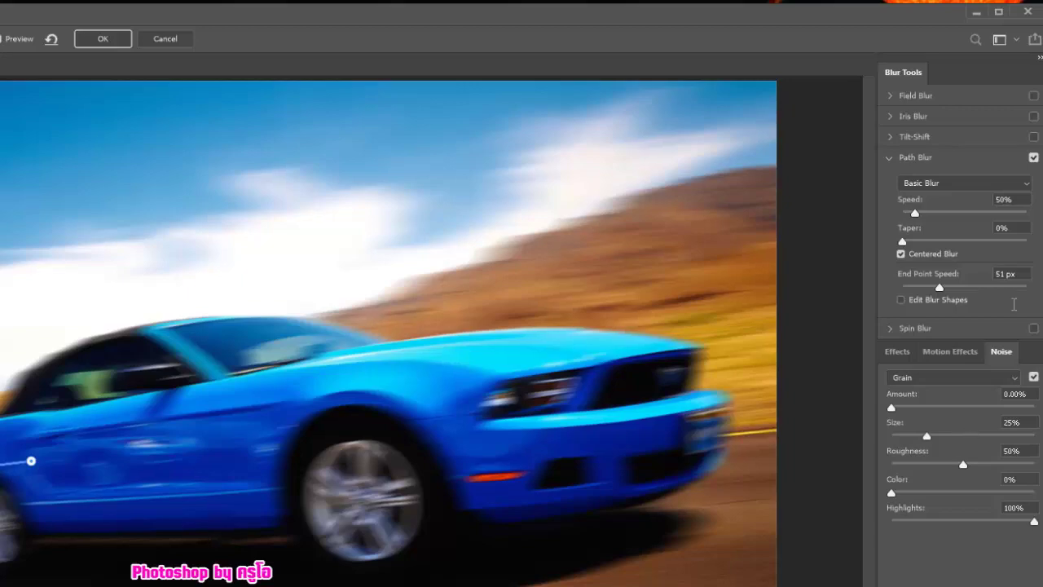
Switch the car's path blur to Rear Sync Flash and set its speed to 32%.
click(949, 184)
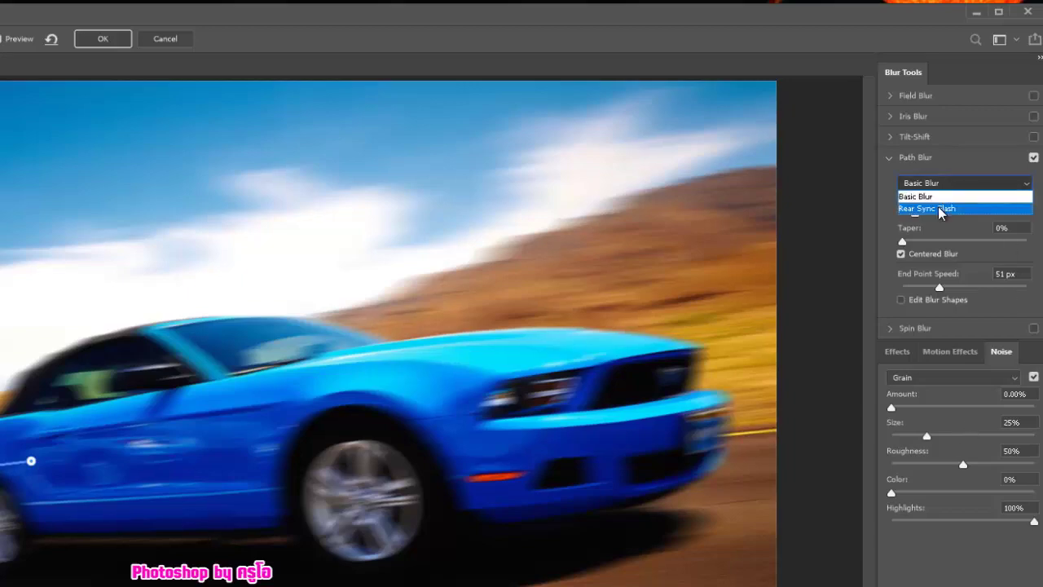
click(941, 207)
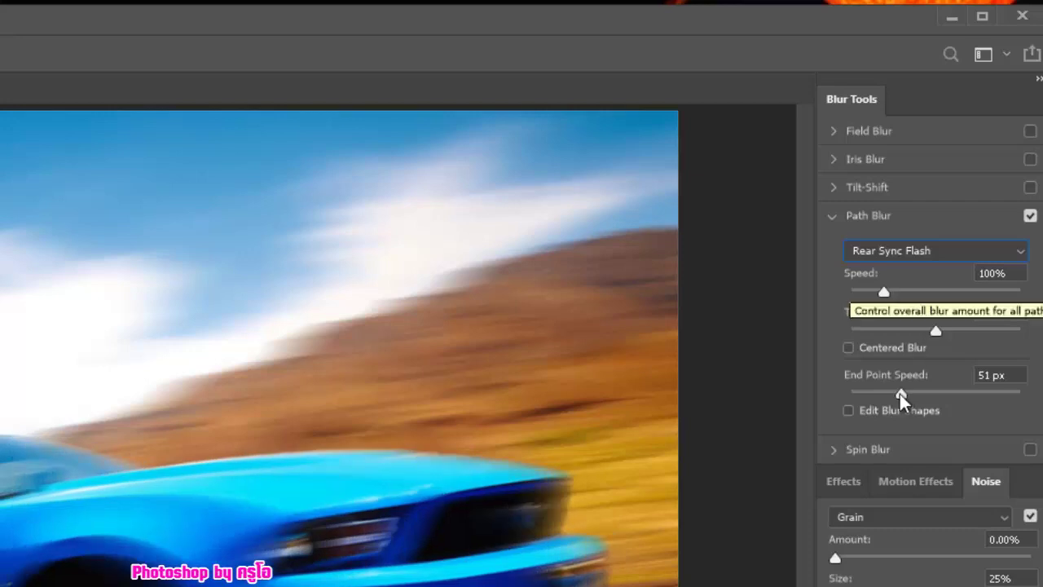
drag(882, 294, 860, 295)
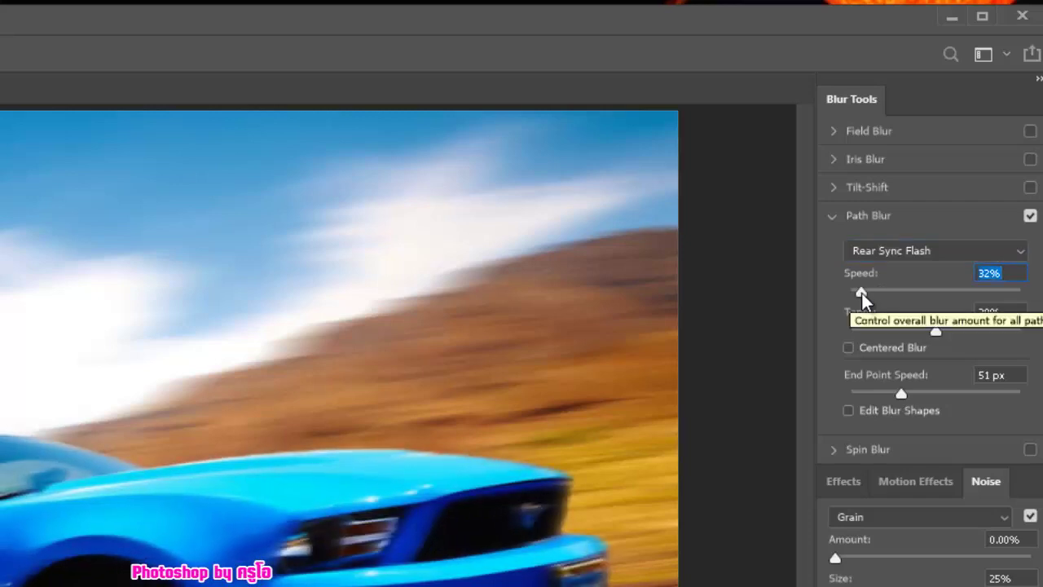
Tune the car's path blur to 22% speed, 4% taper and 129 px end point speed.
drag(861, 291, 859, 300)
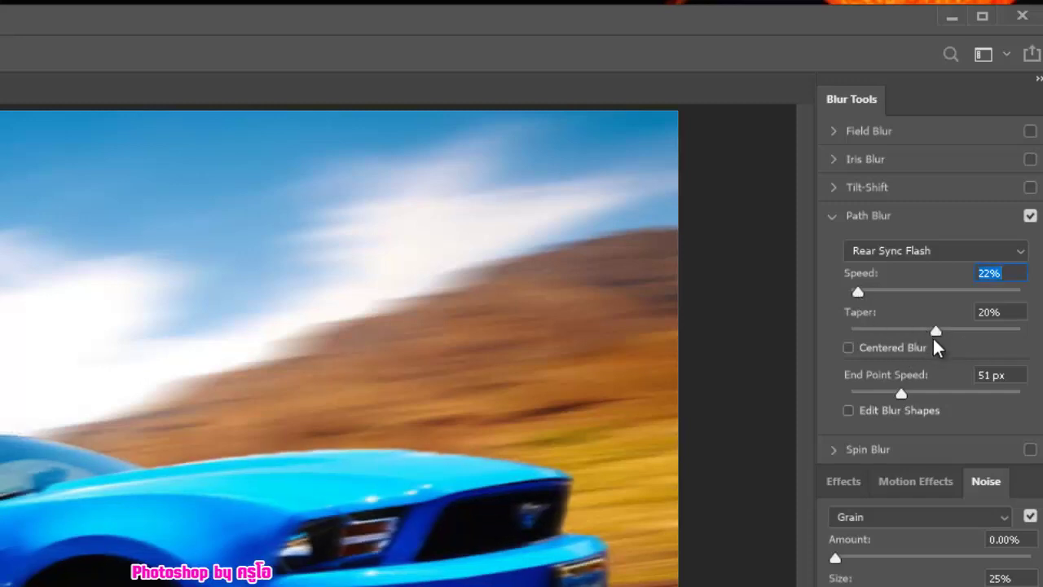
drag(935, 332, 861, 332)
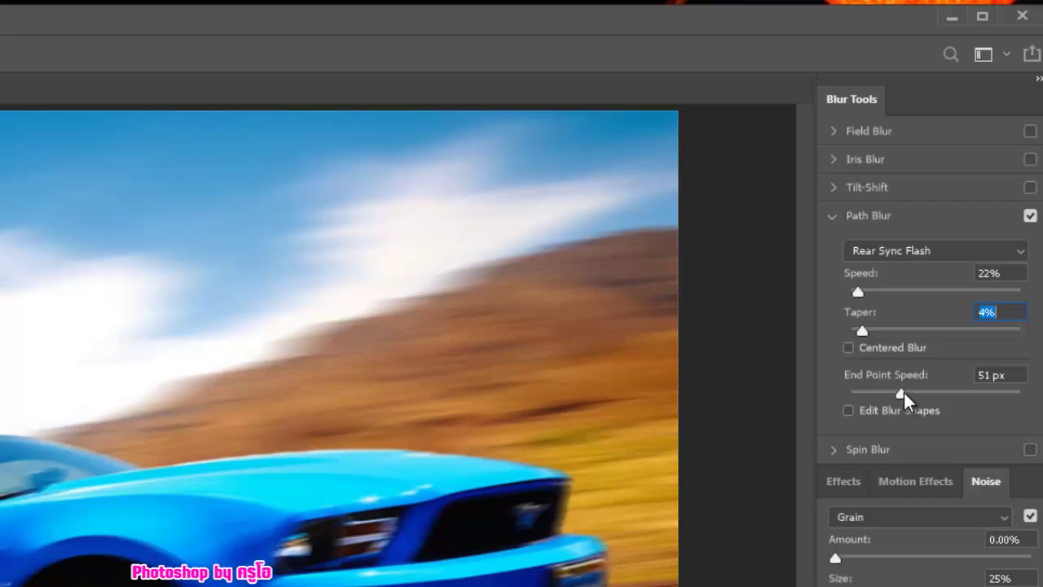
drag(902, 394, 927, 388)
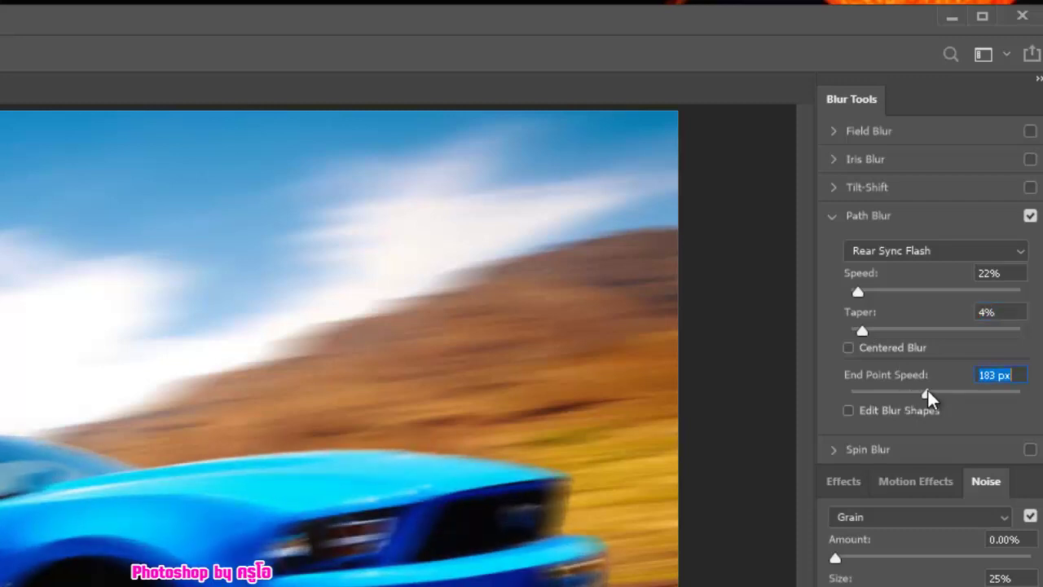
drag(926, 391, 906, 392)
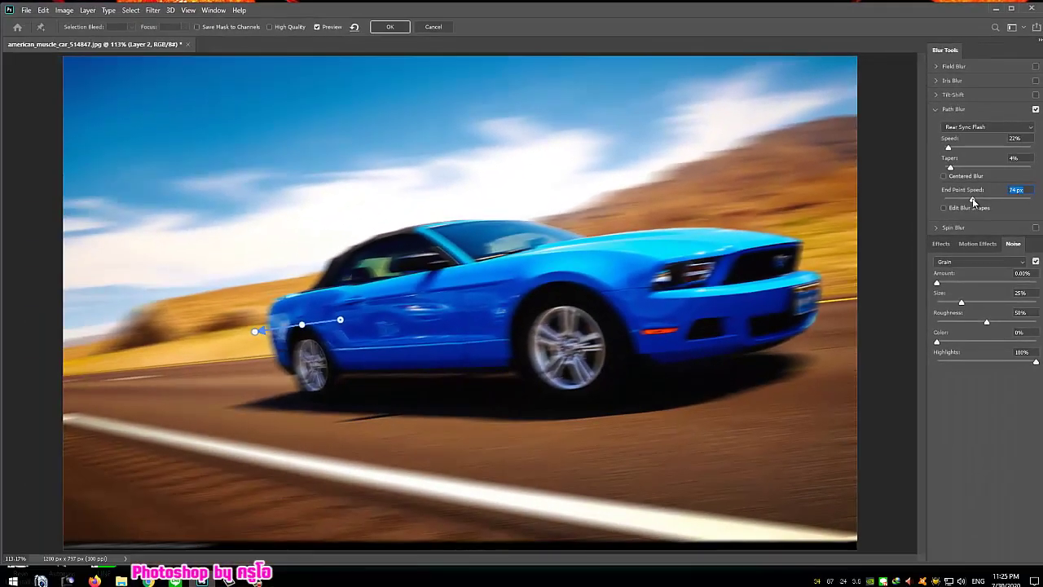
drag(972, 201, 967, 200)
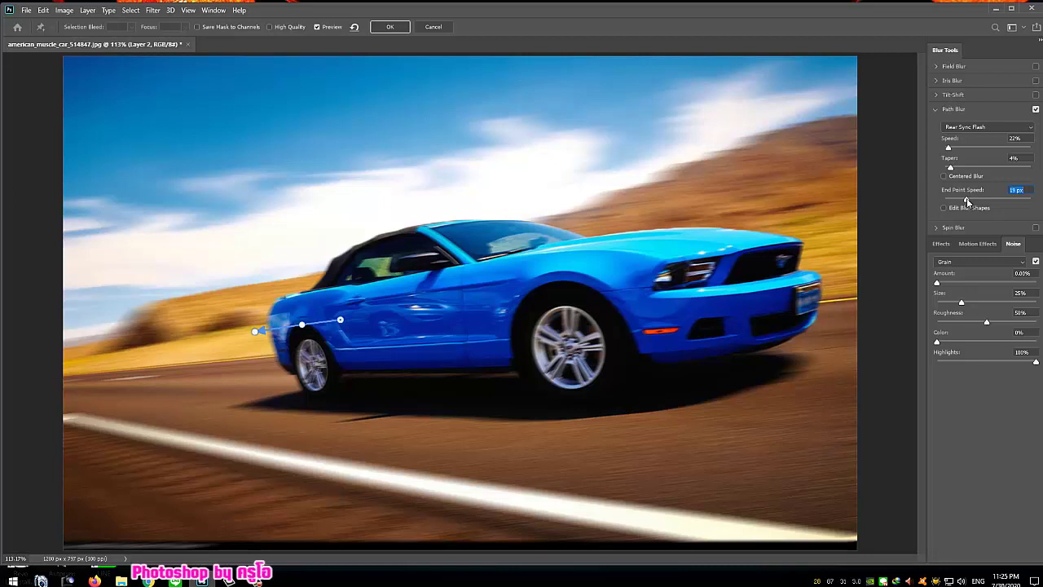
drag(966, 198, 979, 202)
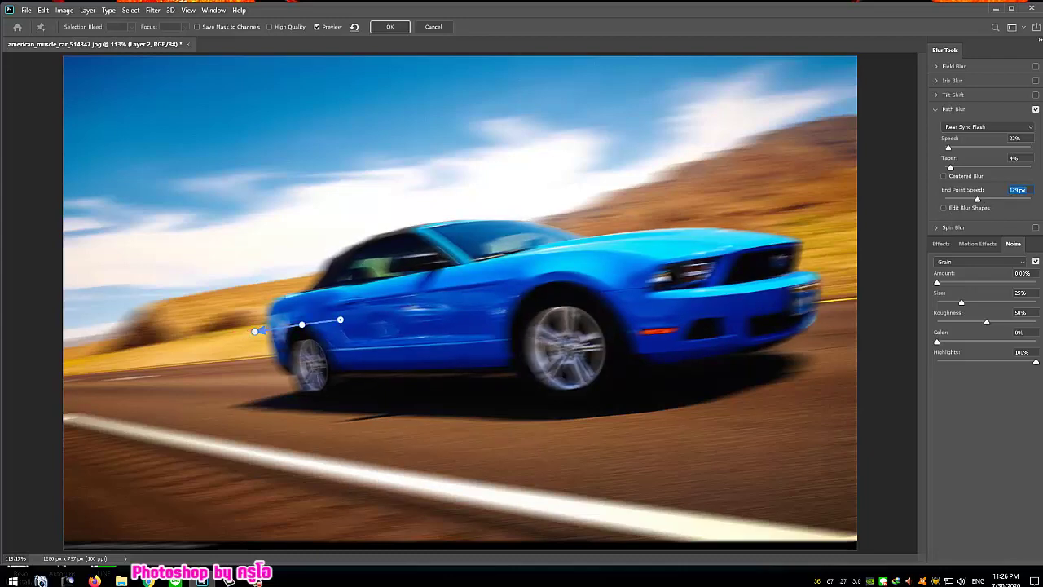
Set the path blur's strobe strength to 36% and shorten its path slightly from the front end.
click(969, 245)
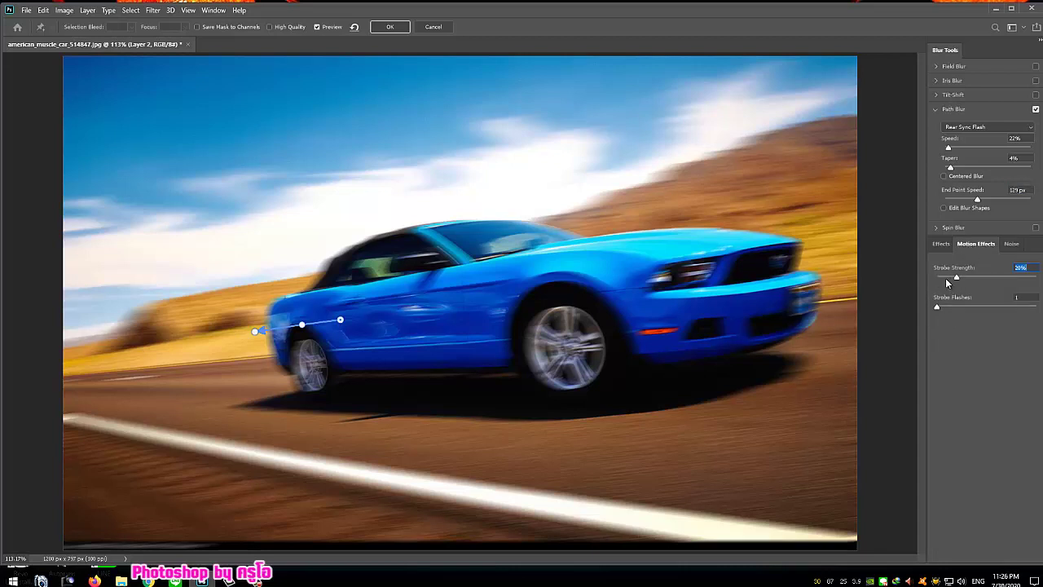
mouse_move(956, 281)
mouse_down()
mouse_move(949, 278)
mouse_move(972, 279)
mouse_up()
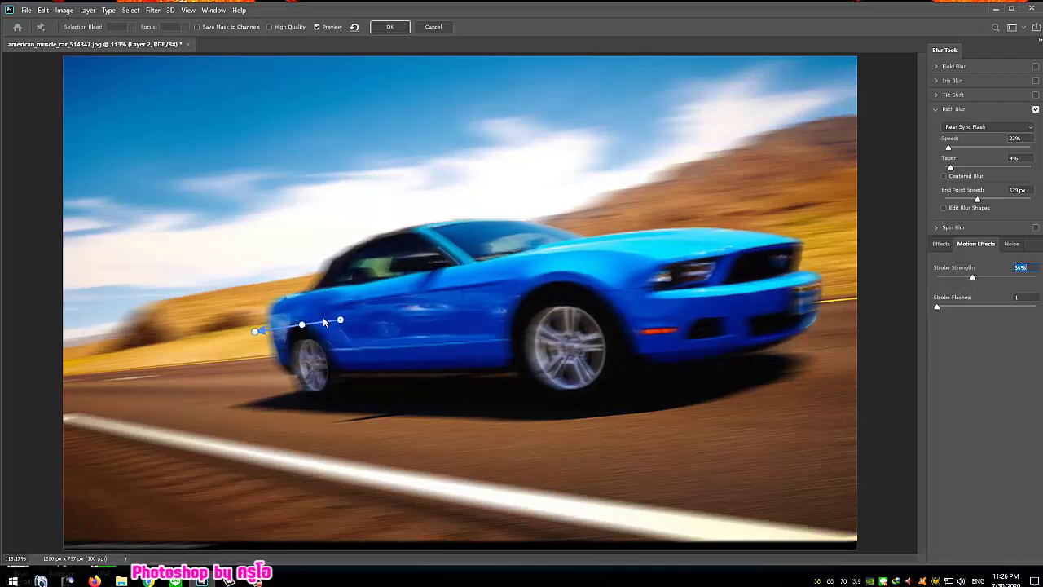
drag(339, 322, 323, 323)
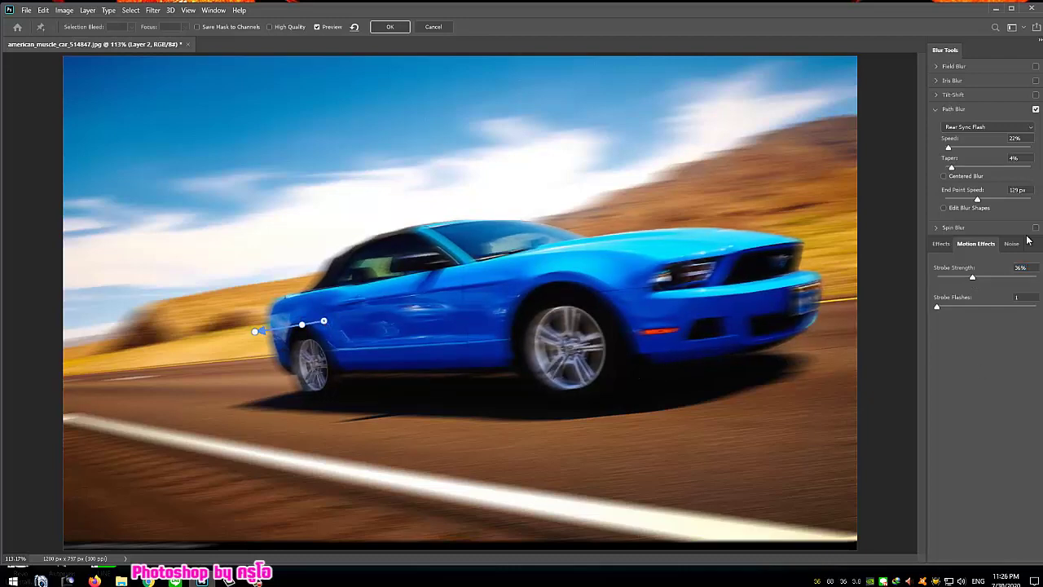
Add a Spin Blur, centre its ring on the front wheel, shrink it to the tyre and rotate it to strengthen the blur.
click(935, 109)
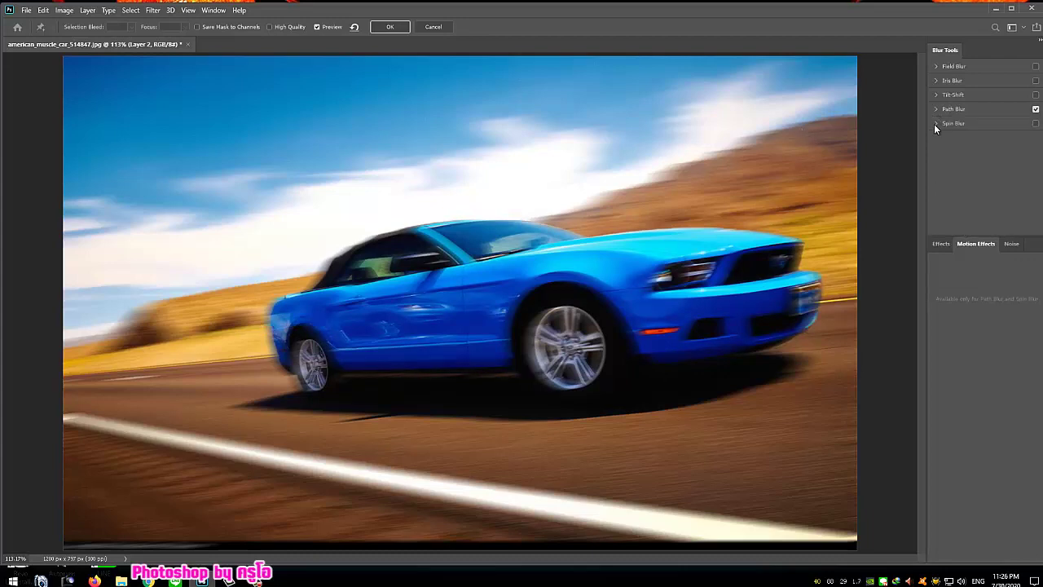
click(935, 123)
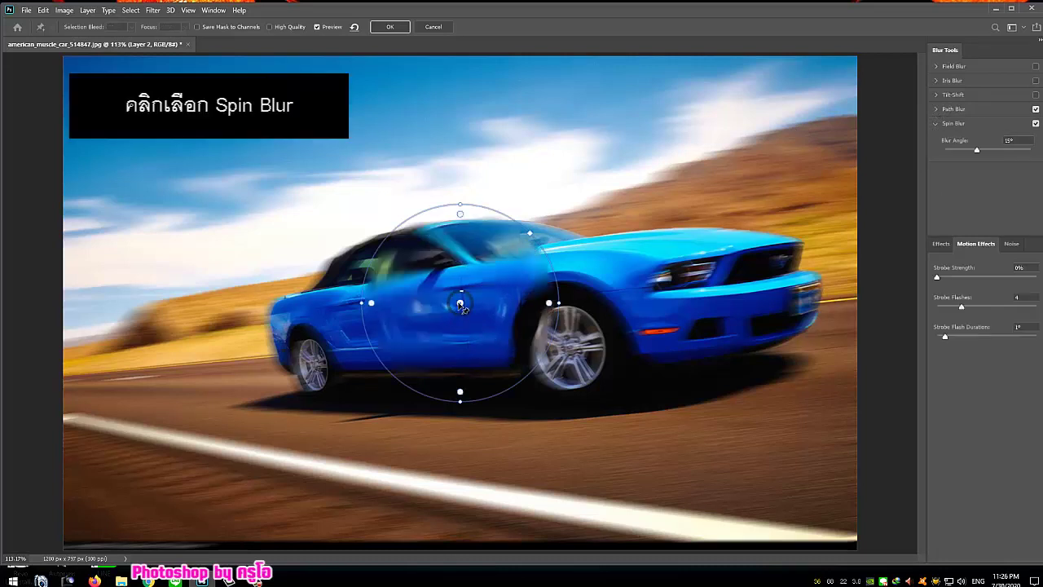
drag(461, 304, 575, 348)
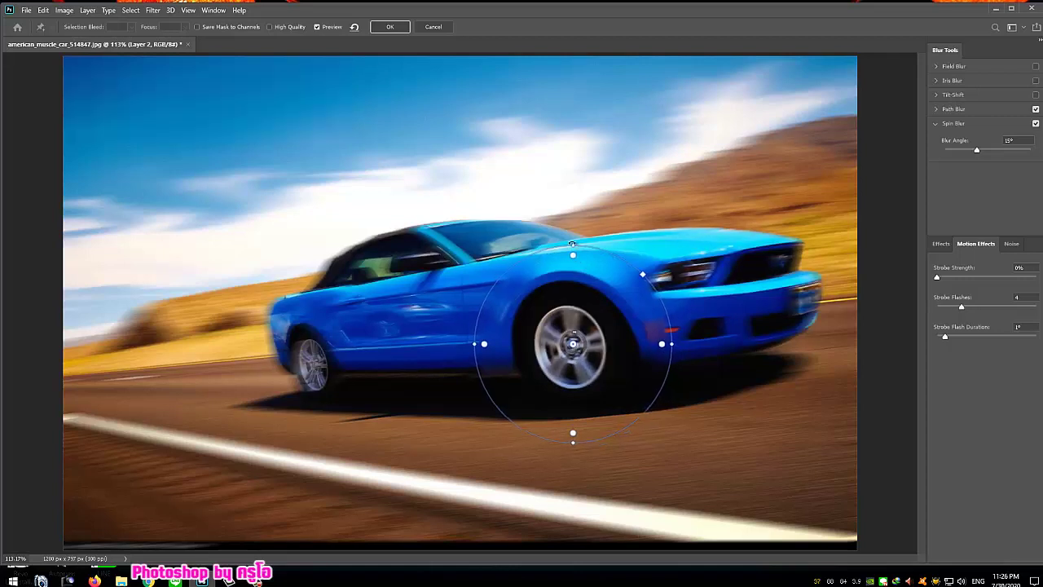
drag(562, 246, 568, 291)
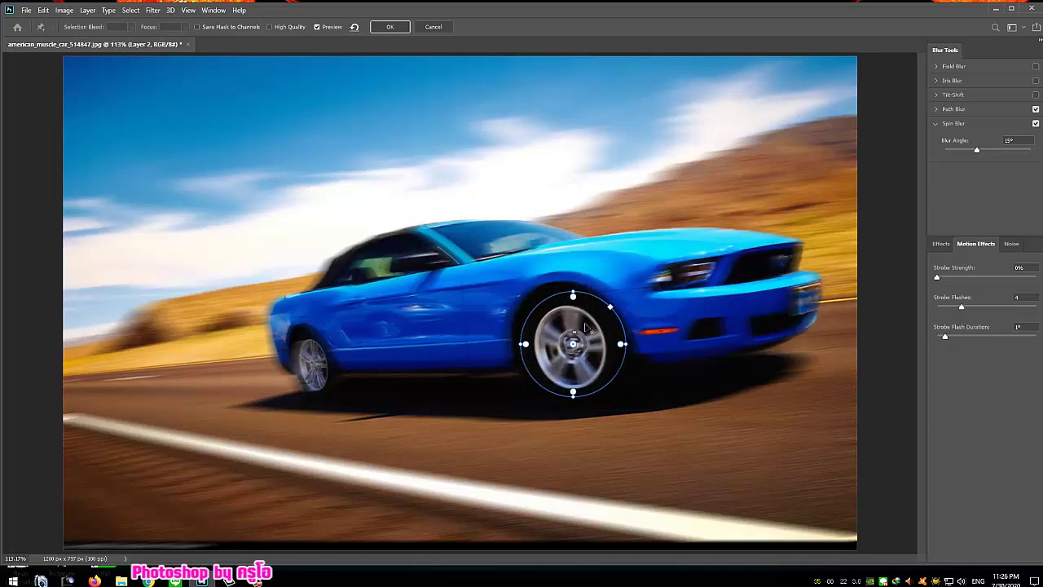
drag(576, 335, 577, 354)
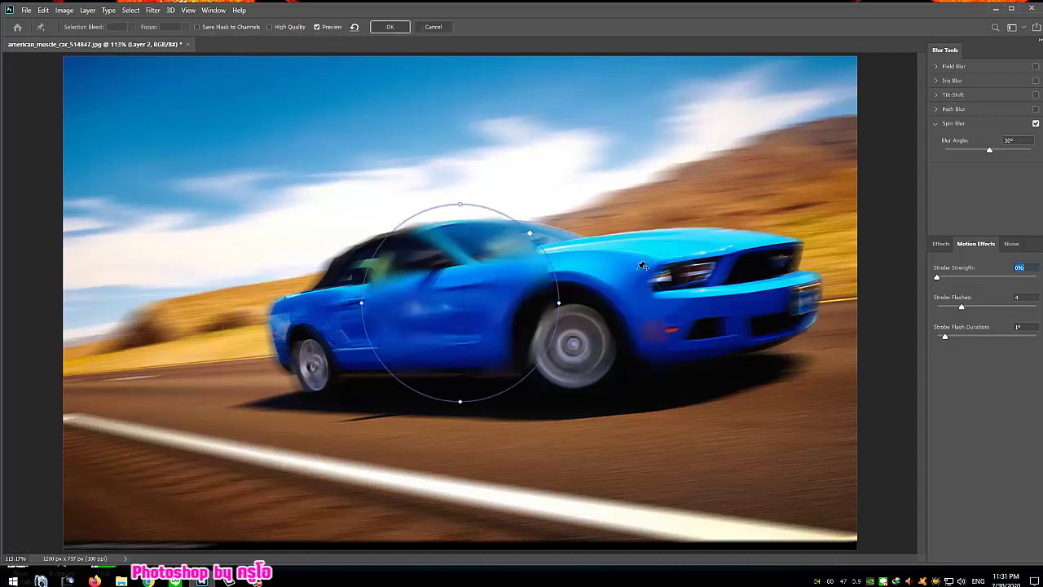
Place a spin blur on the rear wheel and delete it, along with the ring at the car's middle.
click(315, 361)
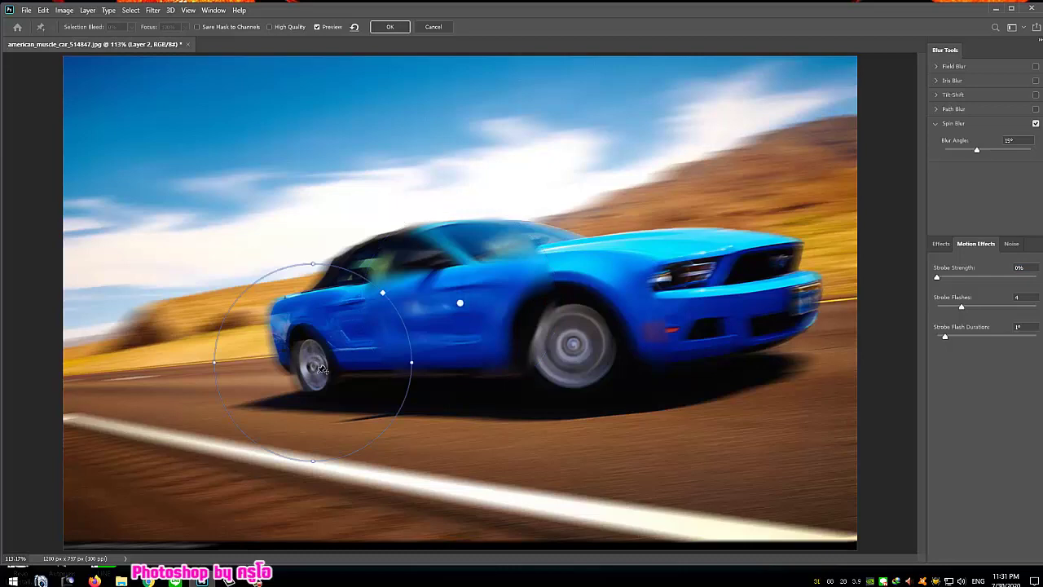
key(Delete)
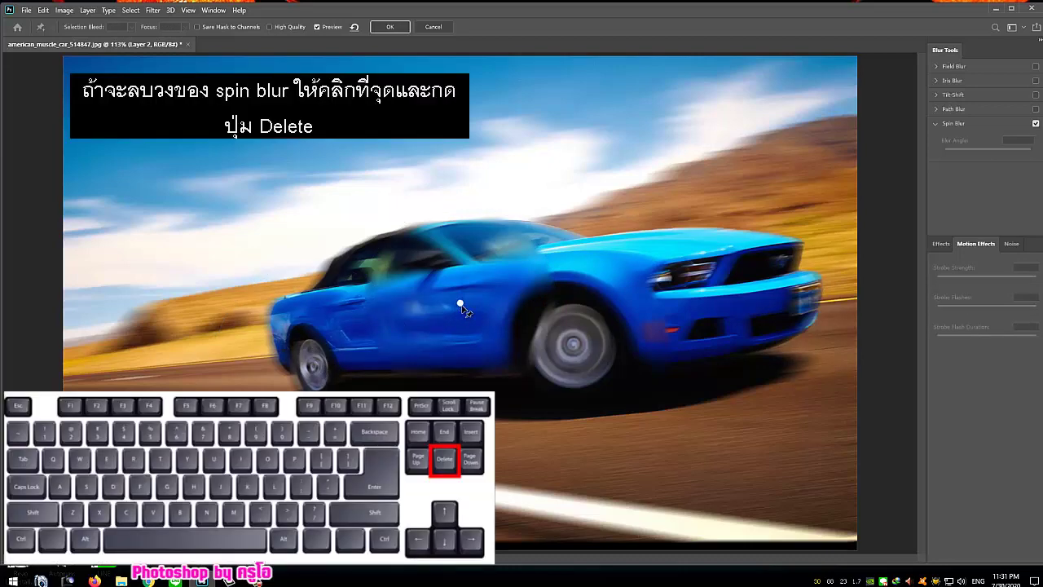
click(461, 305)
key(Delete)
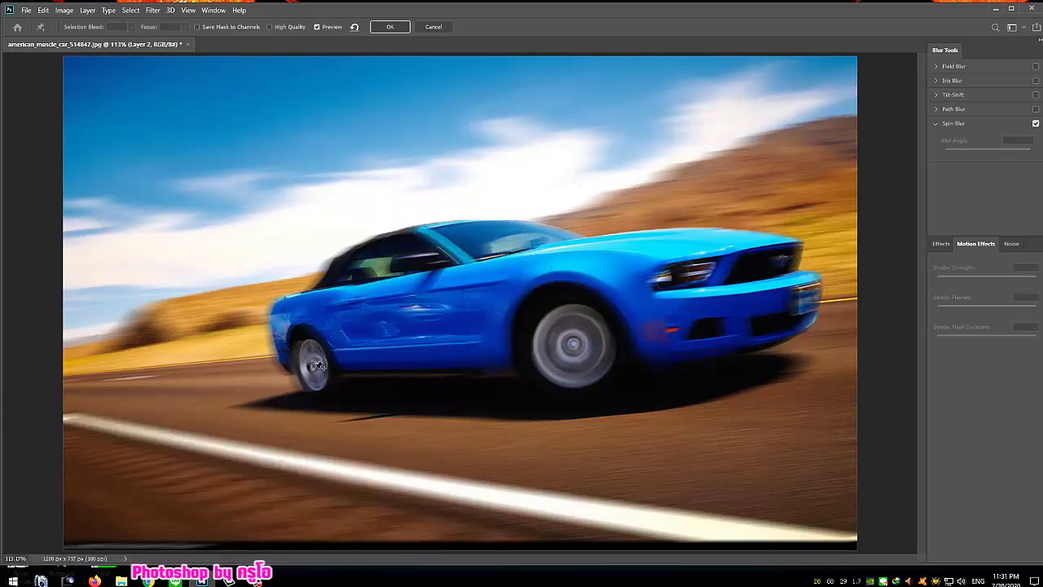
Place a spin blur on the rear wheel and reshape its ring into a narrow, tilted ellipse fitting the tyre.
click(315, 364)
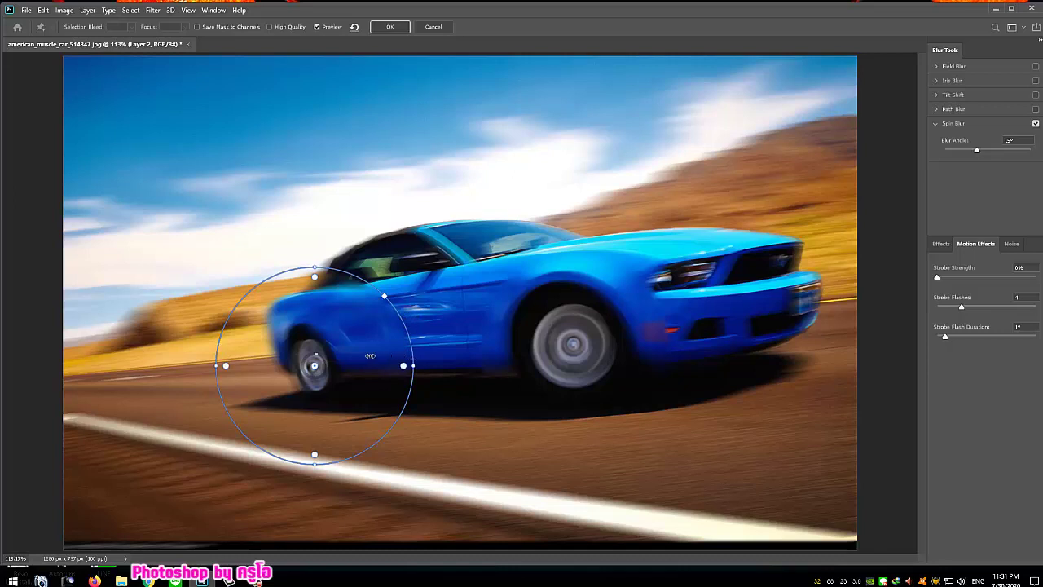
drag(412, 358, 339, 358)
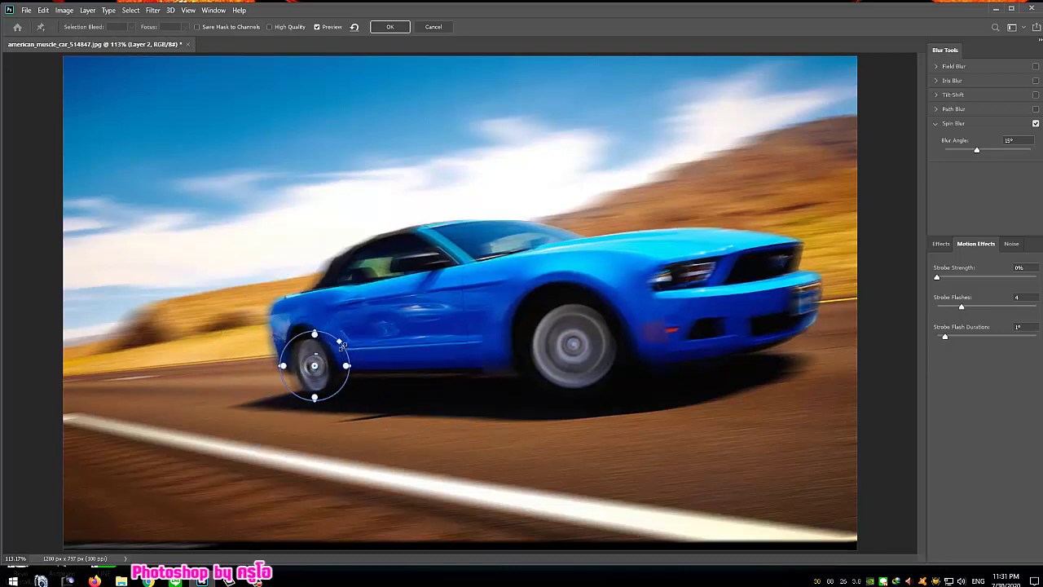
drag(341, 346, 384, 296)
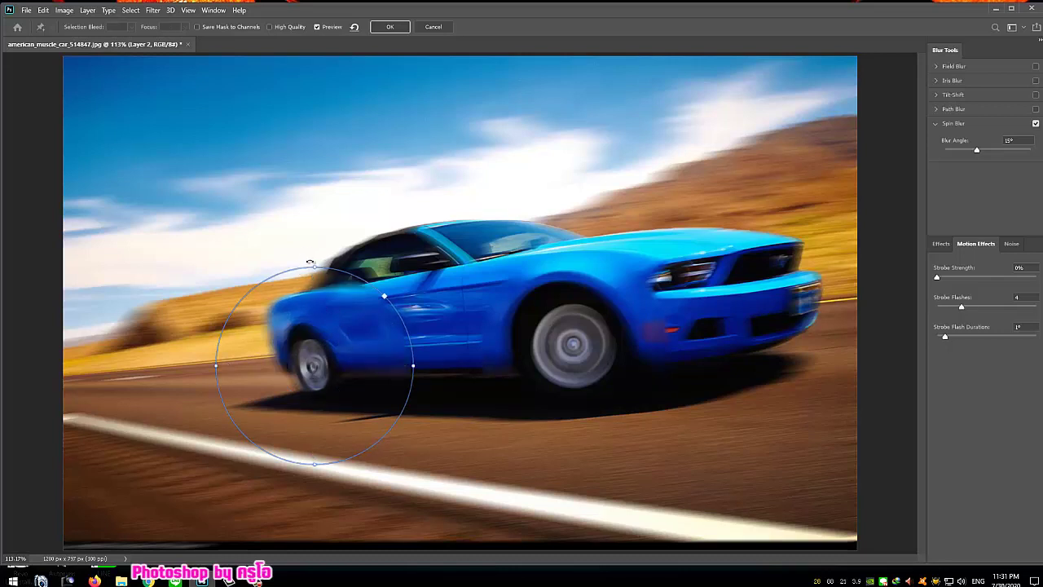
drag(312, 277, 337, 363)
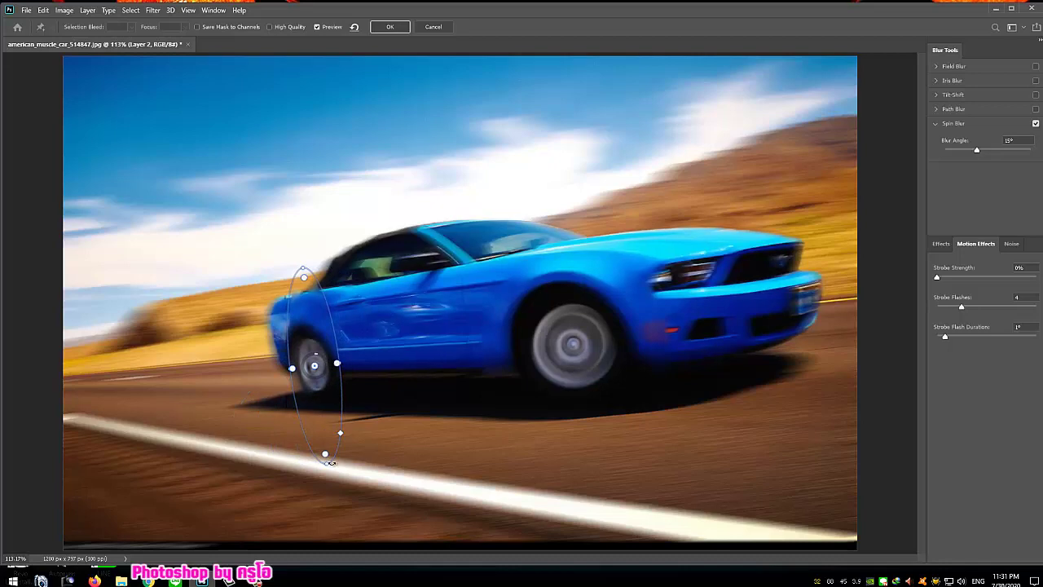
drag(330, 463, 320, 399)
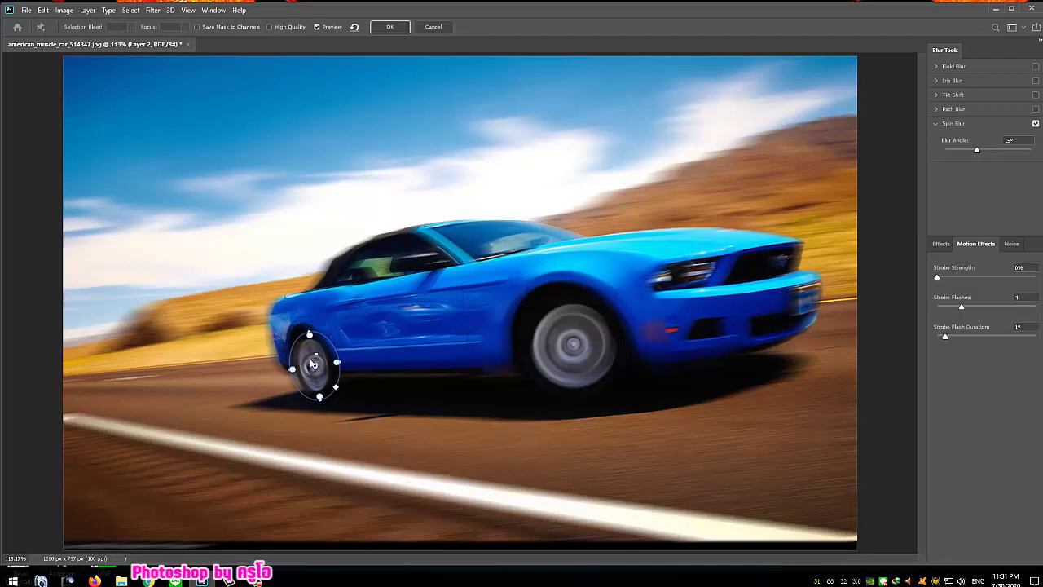
Set the rear wheel's blur angle to 108° with 13% strobe strength and 3 strobe flashes, and apply the blur.
drag(316, 358, 320, 381)
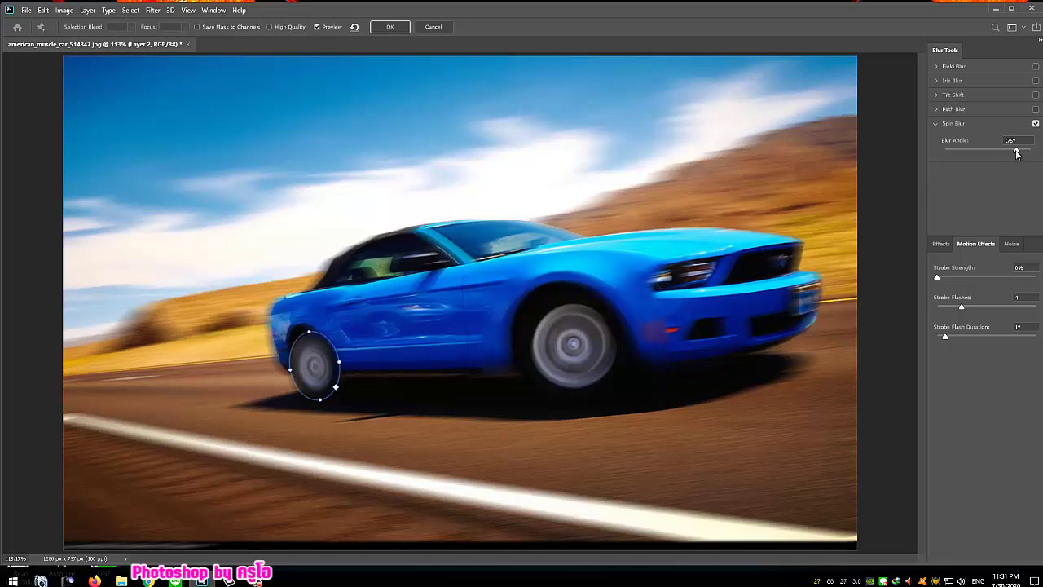
drag(1016, 152, 1006, 153)
drag(937, 278, 947, 337)
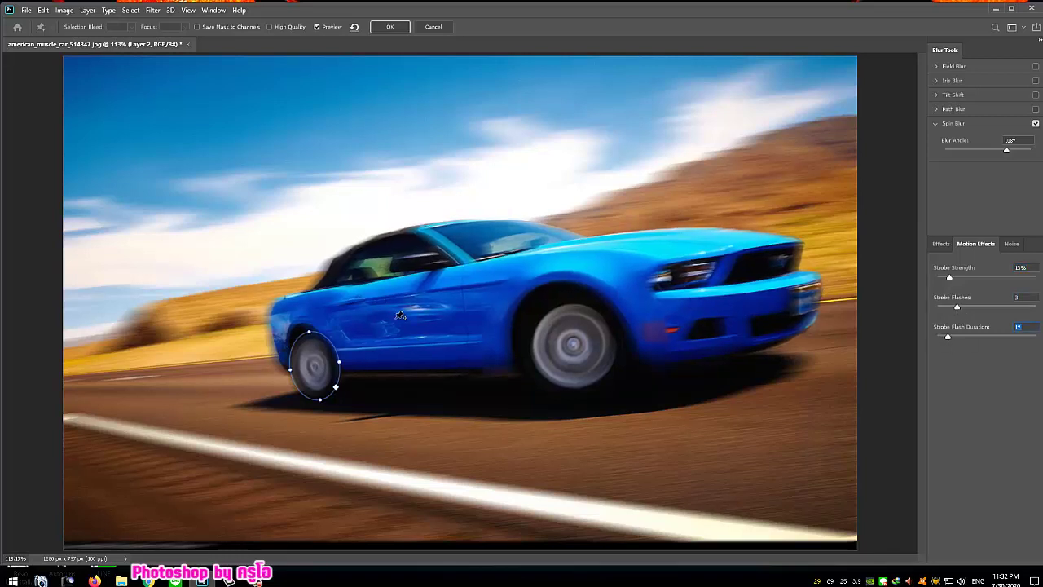
click(392, 28)
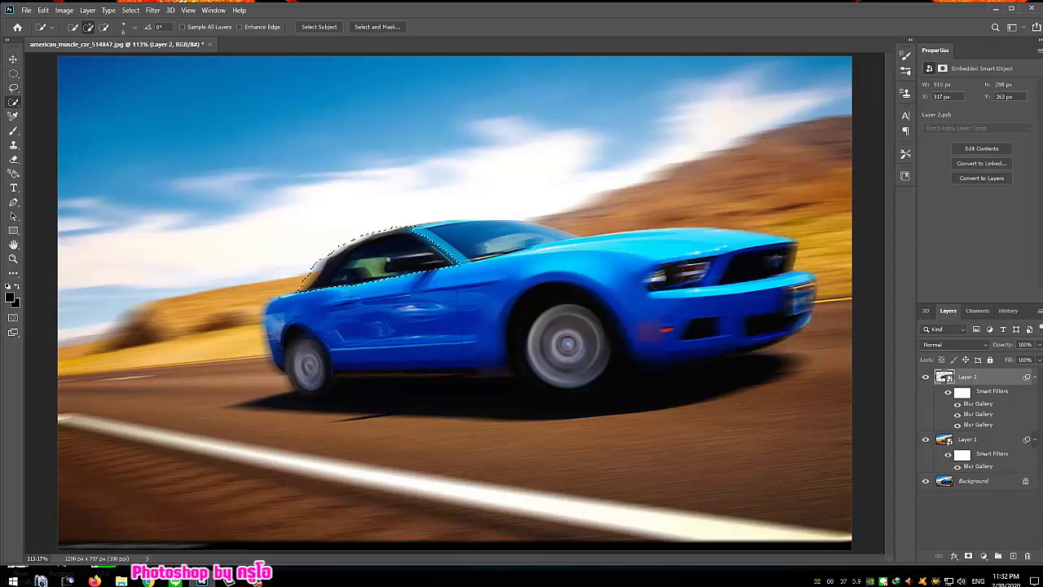
Select the windshield and side window on Layer 2 with Quick Selection, subtracting the roof and window frame.
drag(437, 231, 469, 237)
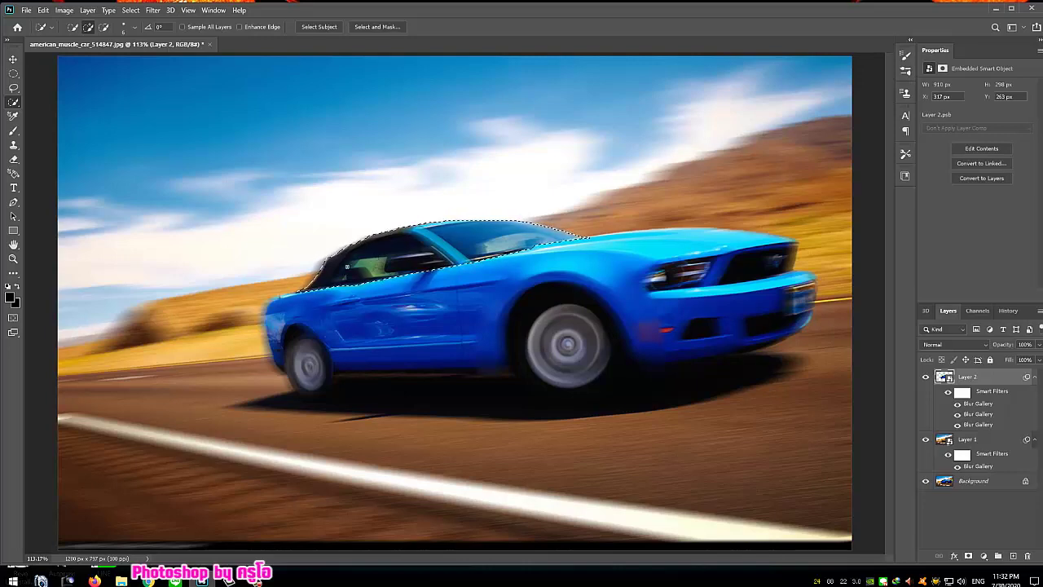
key(alt)
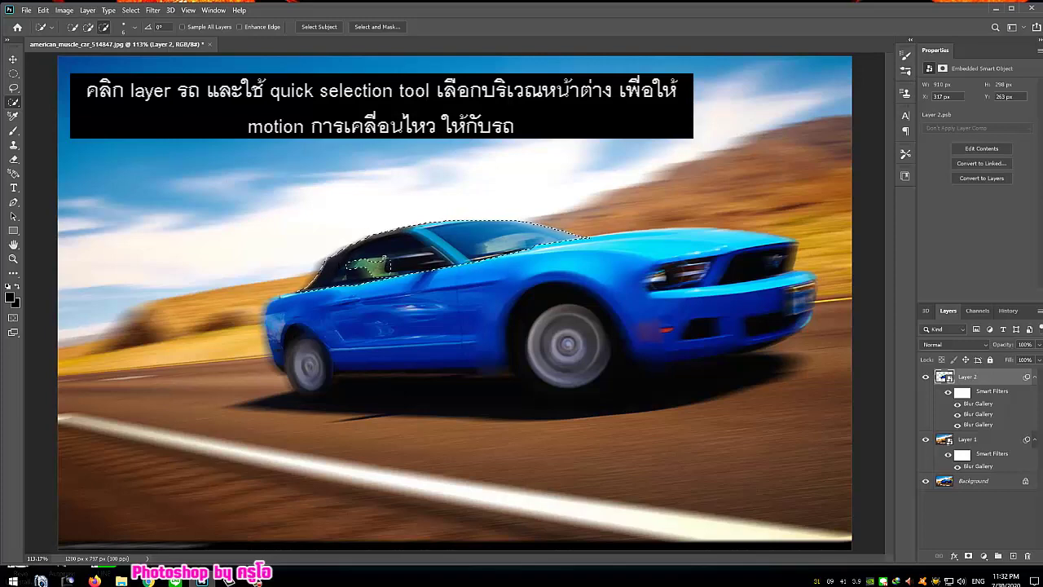
alt+click(401, 251)
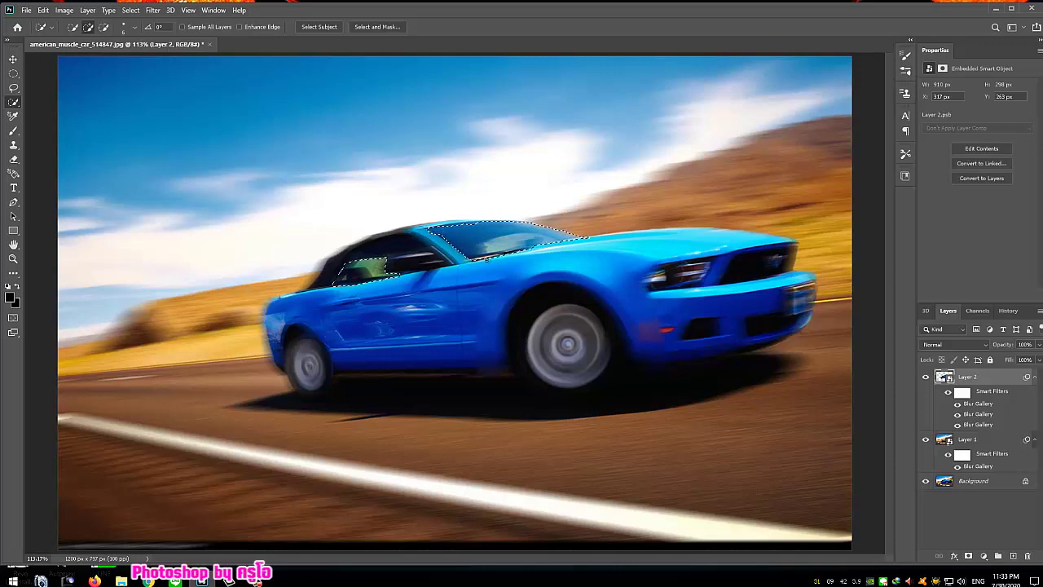
key(alt)
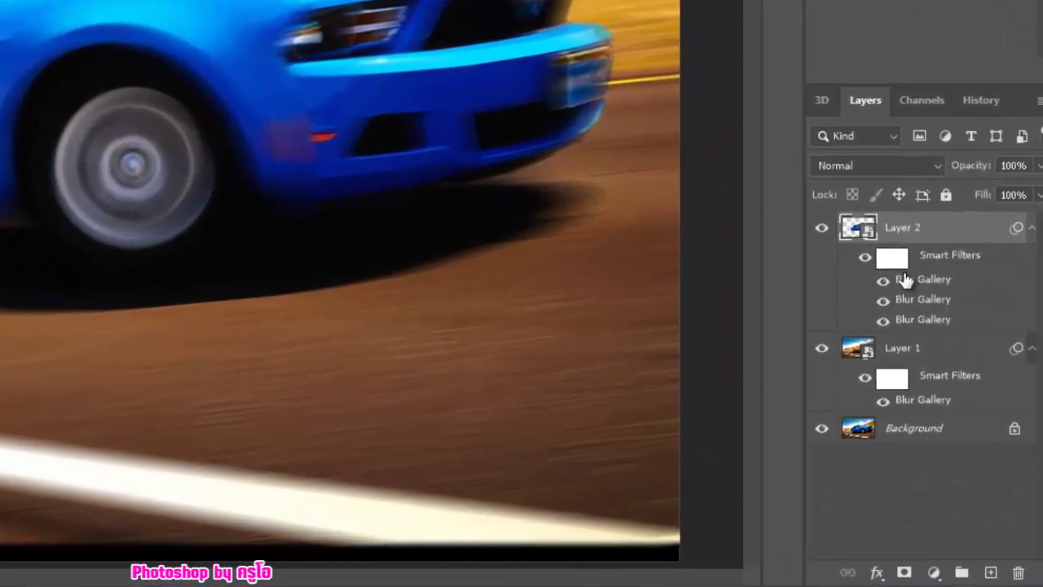
Copy the selected windows to a new layer and apply a Motion Blur with angle 0° and distance 57 pixels.
key(ctrl+c)
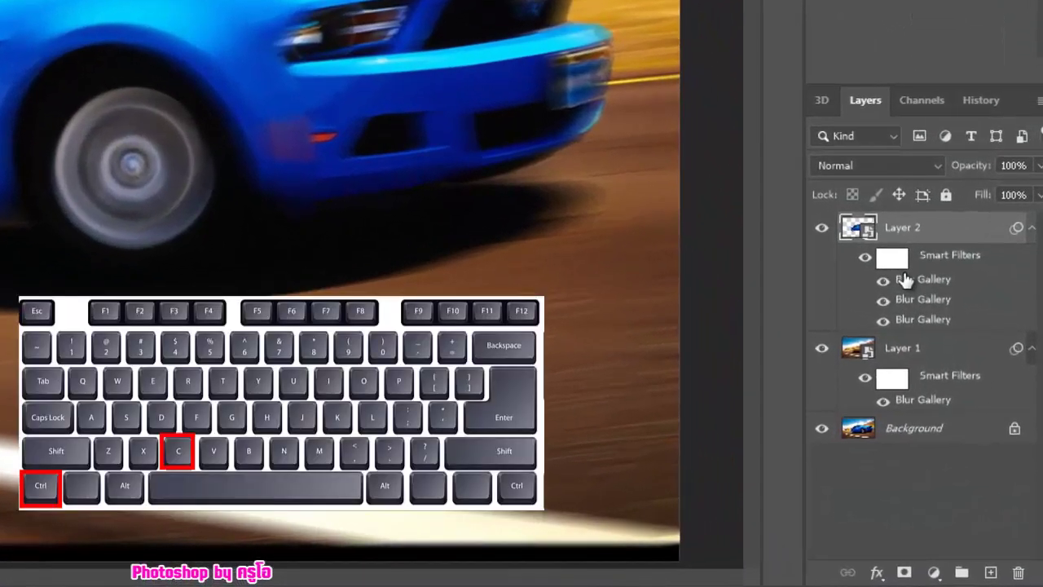
key(ctrl+v)
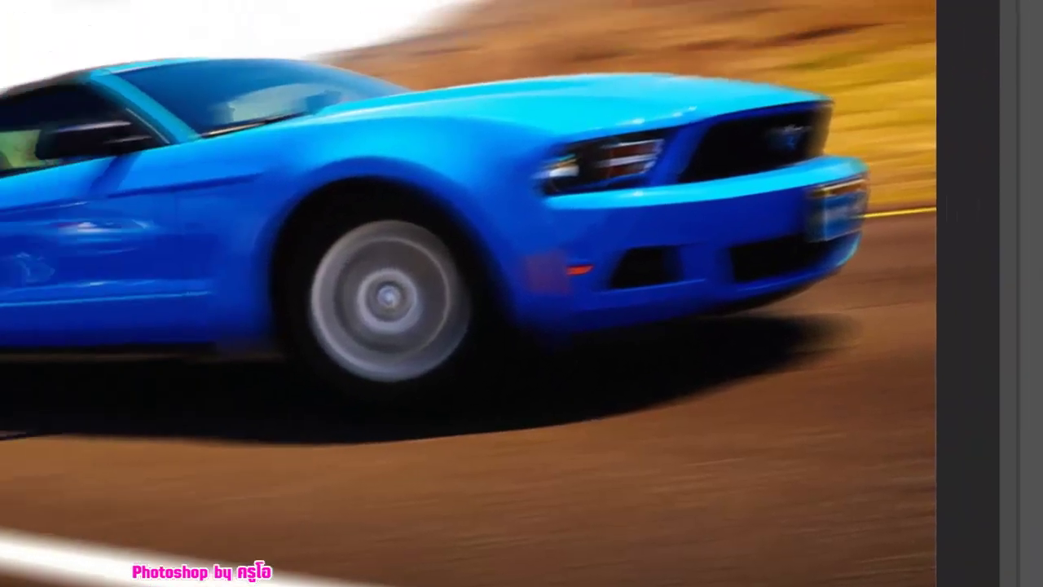
click(294, 20)
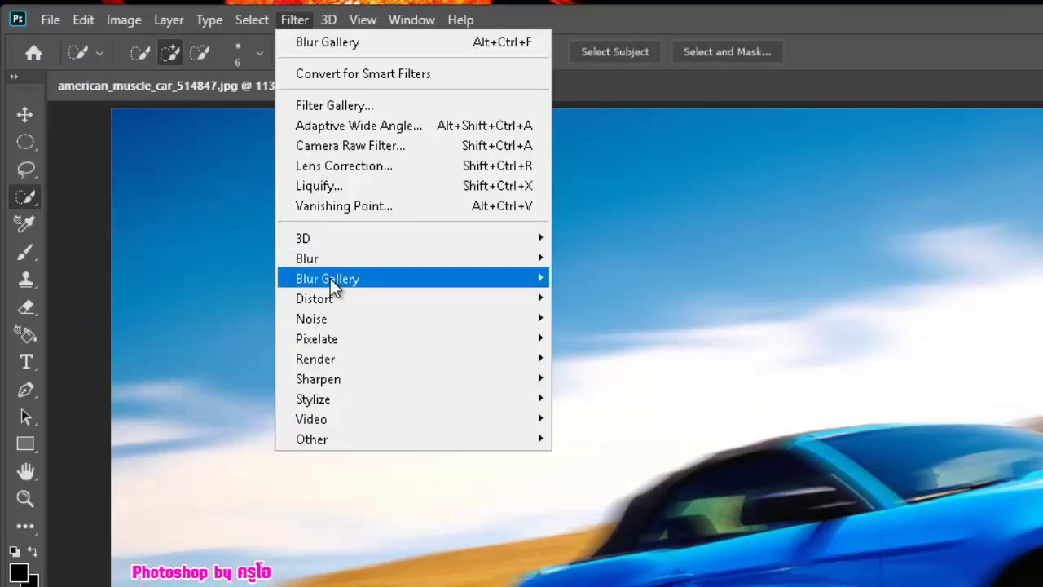
mouse_move(358, 258)
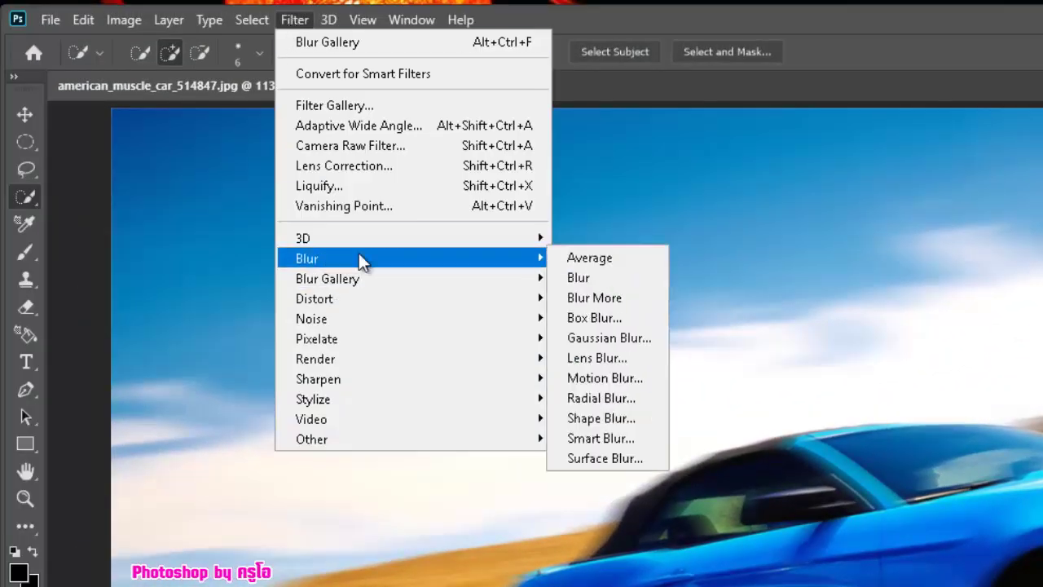
click(605, 377)
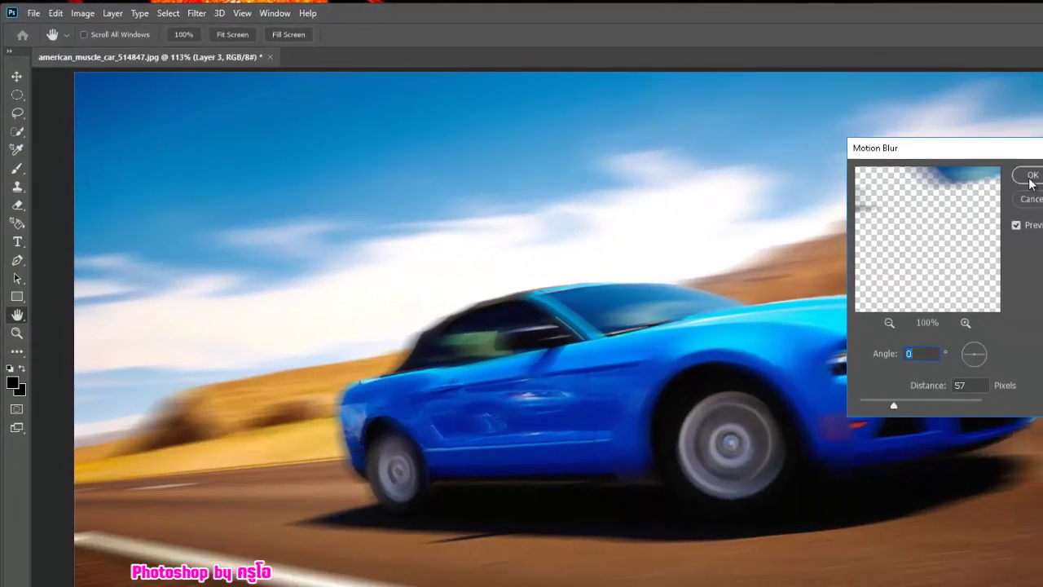
click(1032, 176)
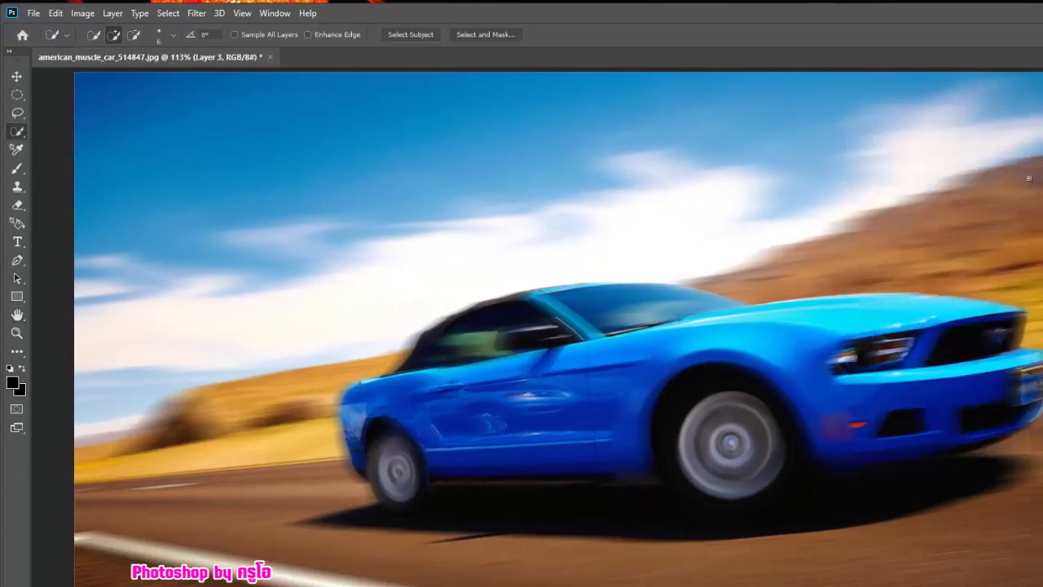